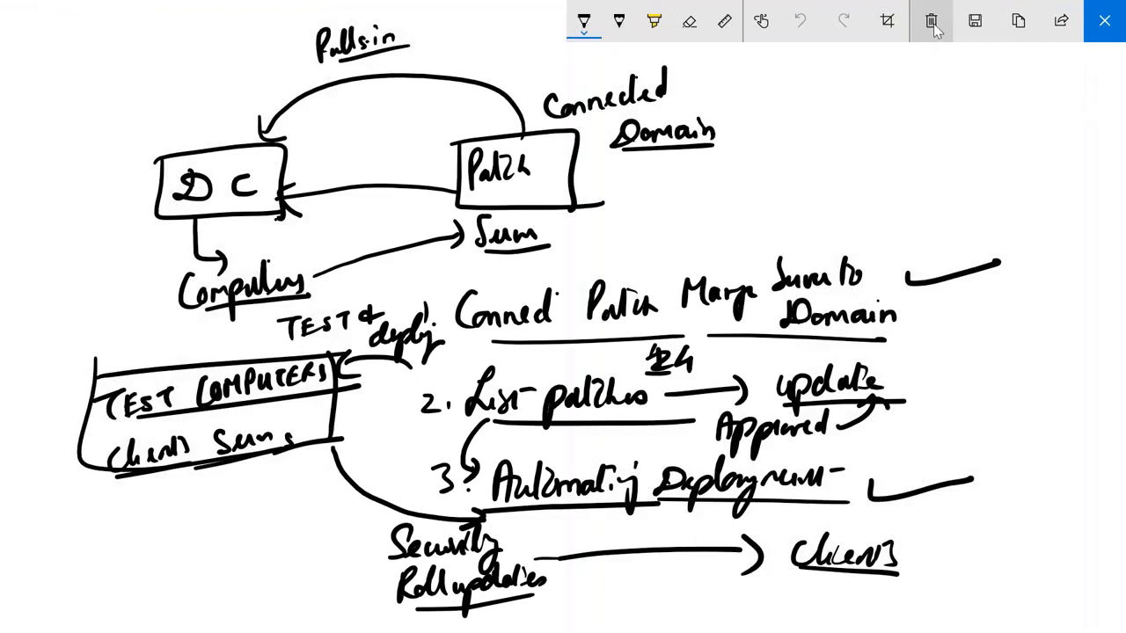
Clear the existing drawing and handwrite the underlined heading "AD Recycle Bin" on the blank canvas.
click(931, 24)
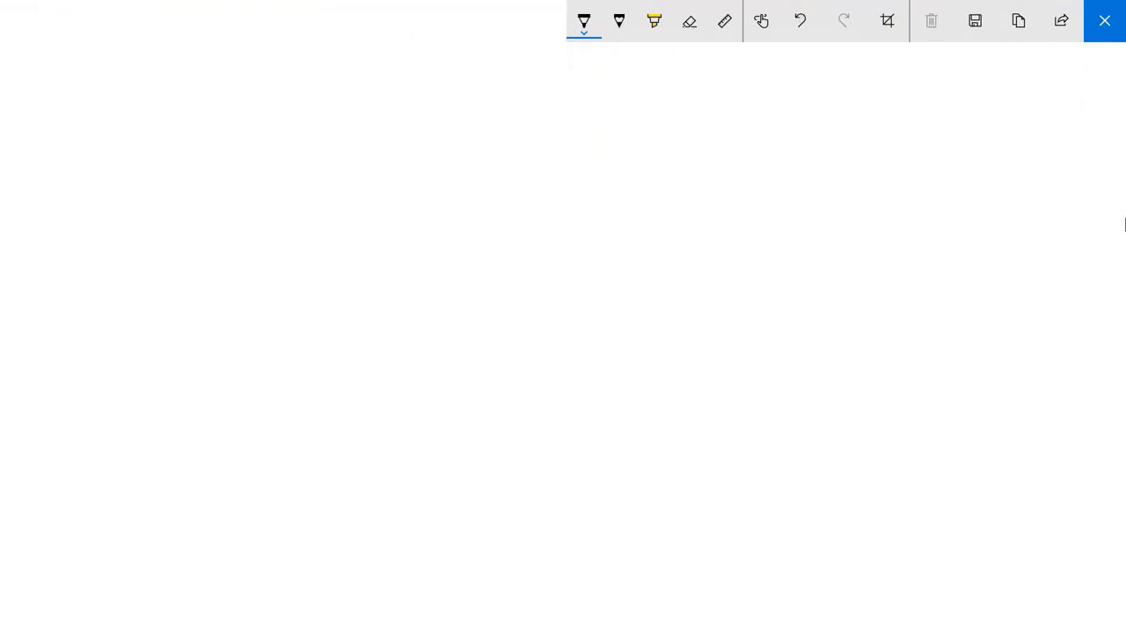
mouse_move(203, 161)
mouse_down()
mouse_move(226, 163)
mouse_move(289, 132)
mouse_up()
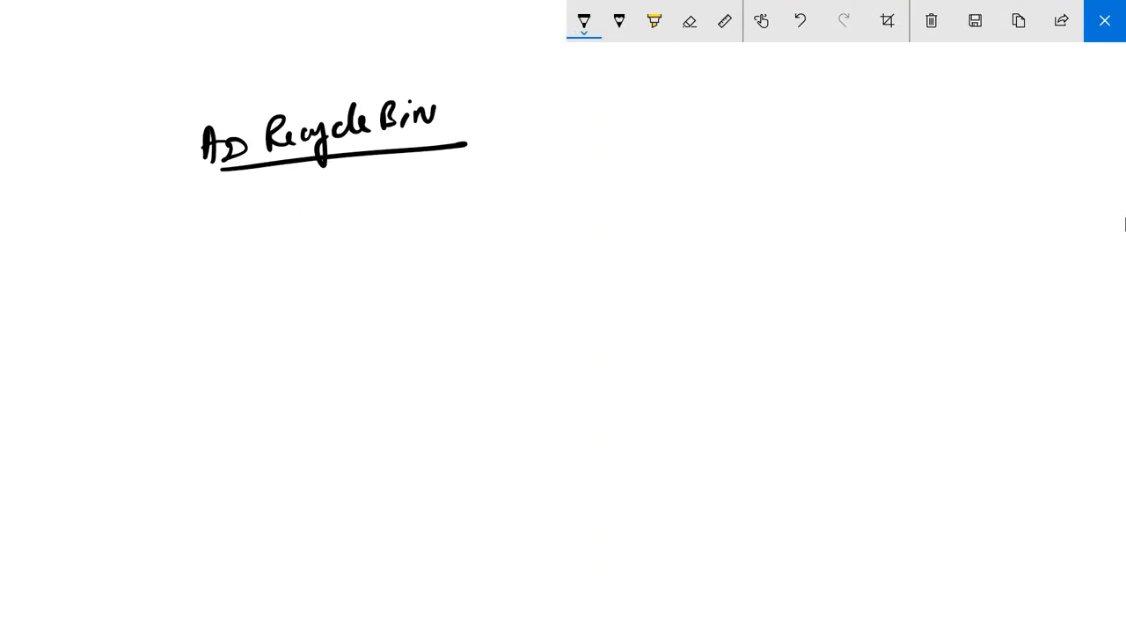
Handwrite the list 2008, 2008R2, 2012, 2012R2 and 2016 below the heading and underline its last entry.
mouse_move(375, 209)
mouse_down()
mouse_move(394, 221)
mouse_move(402, 207)
mouse_up()
mouse_move(421, 207)
mouse_down()
mouse_move(416, 220)
mouse_move(422, 209)
mouse_up()
mouse_move(441, 199)
mouse_down()
mouse_move(433, 211)
mouse_move(441, 201)
mouse_up()
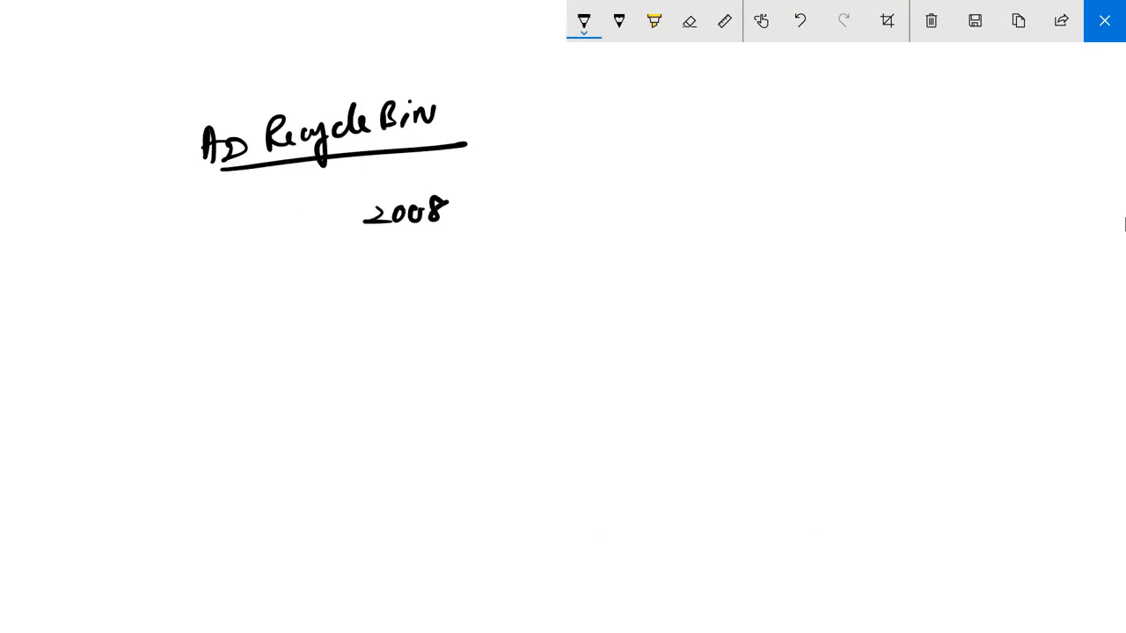
mouse_move(375, 257)
mouse_down()
mouse_move(393, 270)
mouse_move(407, 253)
mouse_up()
drag(424, 251, 446, 248)
mouse_move(465, 244)
mouse_down()
mouse_move(464, 261)
mouse_move(475, 256)
mouse_up()
drag(488, 248, 510, 256)
drag(390, 299, 410, 311)
drag(421, 296, 420, 297)
mouse_move(435, 295)
mouse_down()
mouse_move(434, 309)
mouse_move(462, 310)
mouse_up()
drag(391, 334, 410, 349)
drag(450, 333, 470, 347)
mouse_move(481, 347)
mouse_down()
mouse_move(495, 326)
mouse_move(498, 348)
mouse_up()
drag(507, 331, 535, 344)
drag(398, 385, 415, 401)
mouse_move(429, 384)
mouse_down()
mouse_move(420, 396)
mouse_move(429, 386)
mouse_up()
mouse_move(445, 382)
mouse_down()
mouse_move(445, 397)
mouse_move(459, 398)
mouse_up()
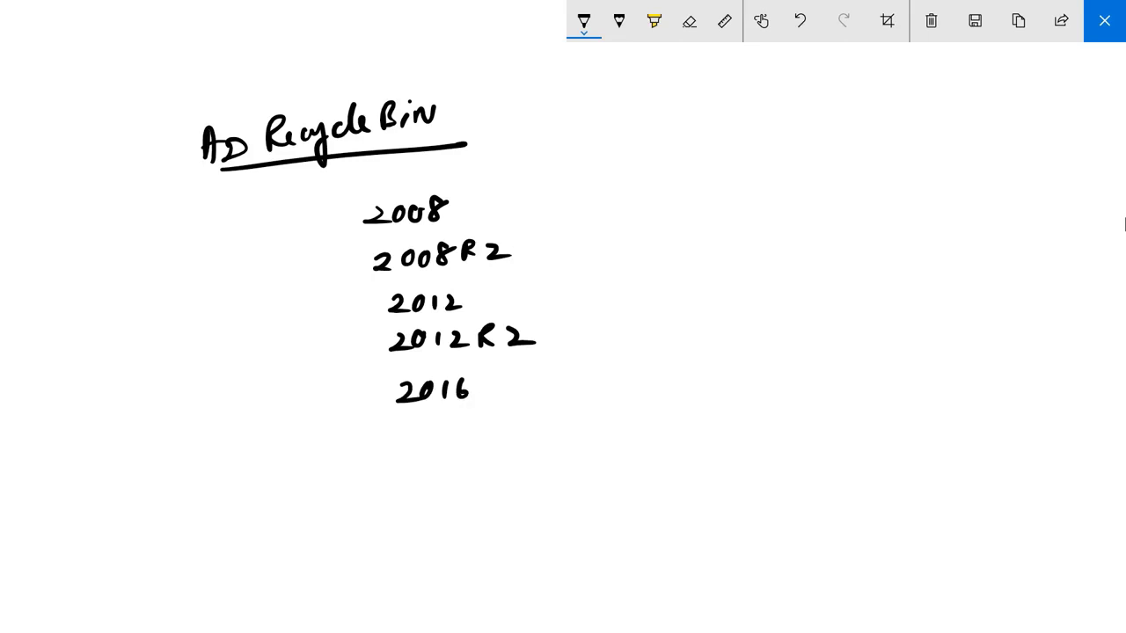
drag(403, 419, 512, 418)
Write "Domain" and, above it, "Forest functional" beside the heading, underlining both labels.
drag(458, 167, 552, 161)
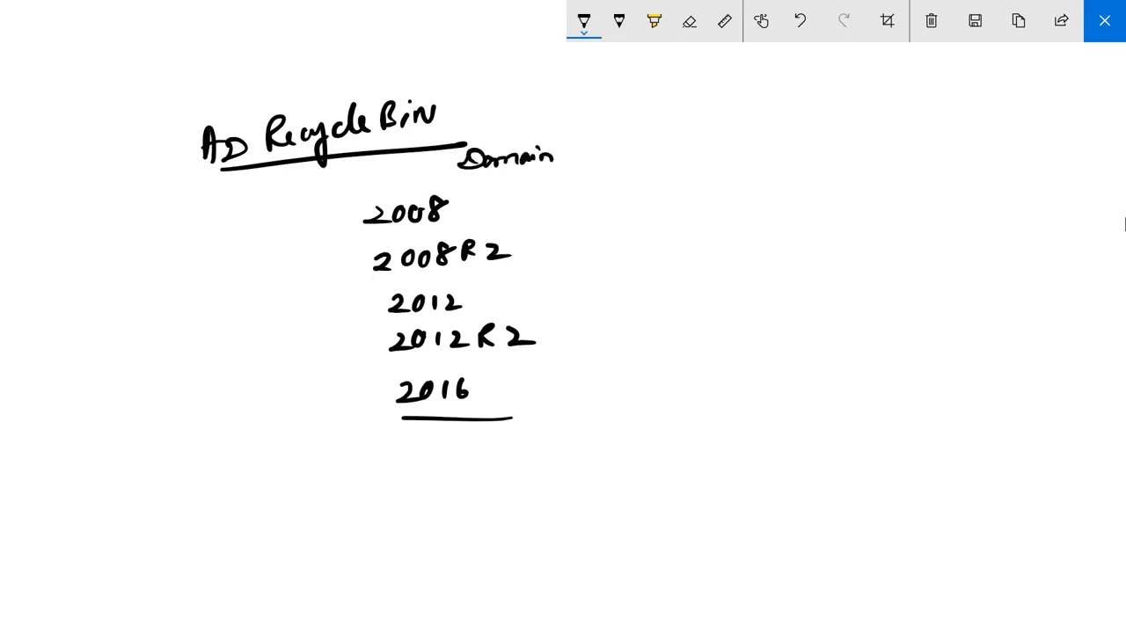
mouse_move(475, 66)
mouse_down()
mouse_move(551, 81)
mouse_move(579, 111)
mouse_move(611, 79)
mouse_move(685, 63)
mouse_up()
drag(486, 111, 655, 108)
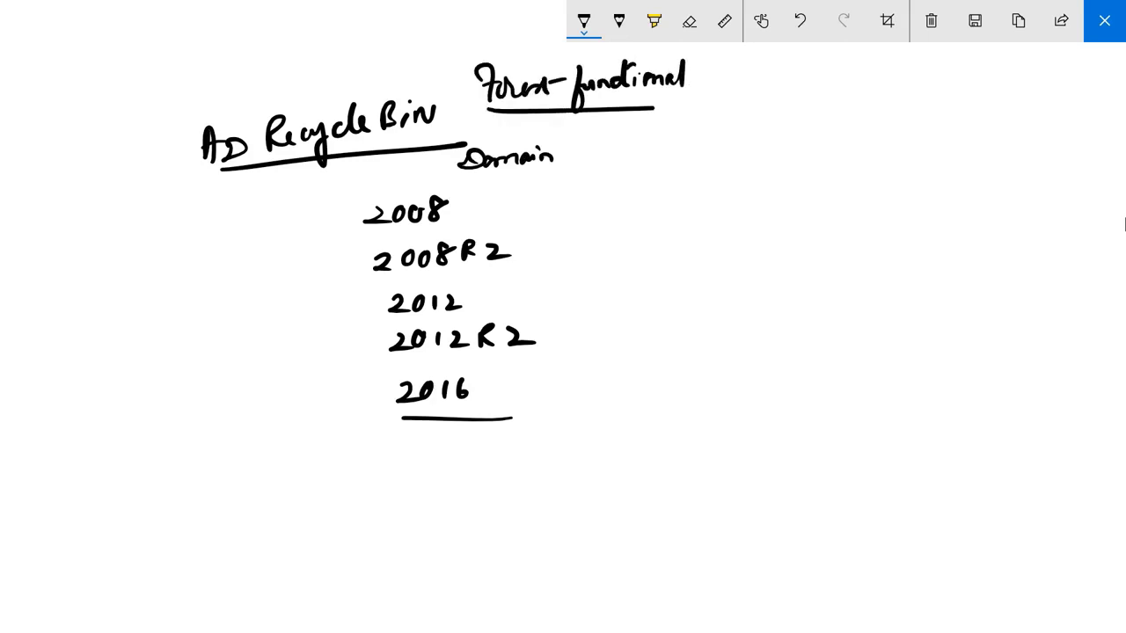
drag(477, 181, 621, 181)
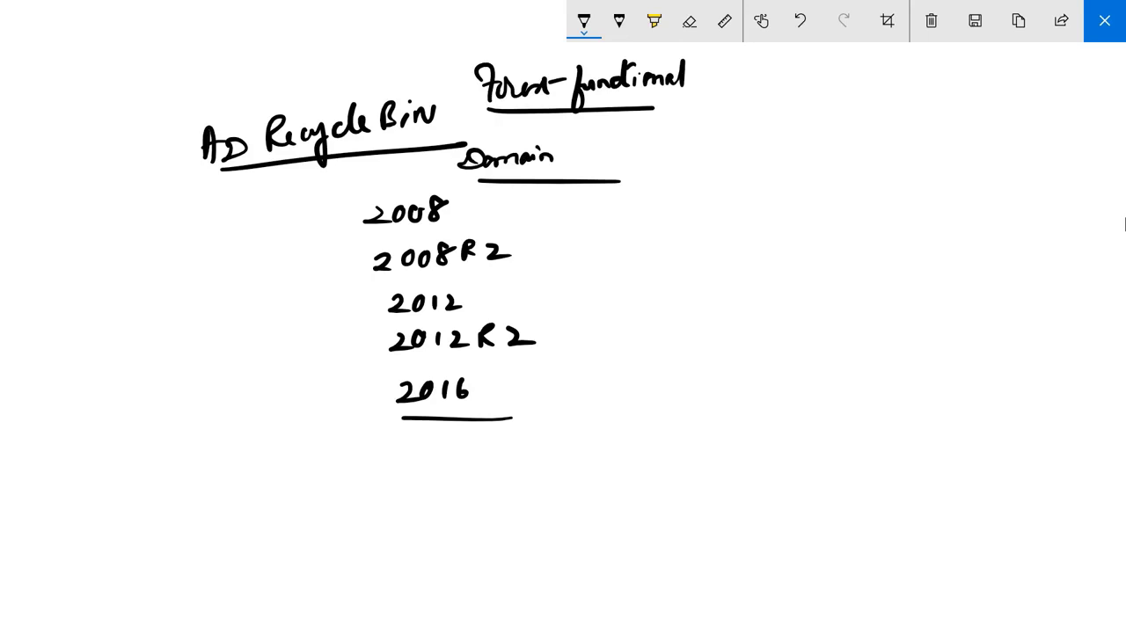
Write 2008 next to both the "Forest functional" and "Domain" labels and underline each value.
mouse_move(695, 106)
mouse_down()
mouse_move(707, 118)
mouse_move(734, 103)
mouse_up()
drag(753, 93, 749, 113)
mouse_move(673, 167)
mouse_down()
mouse_move(687, 182)
mouse_move(709, 163)
mouse_up()
drag(728, 156, 728, 174)
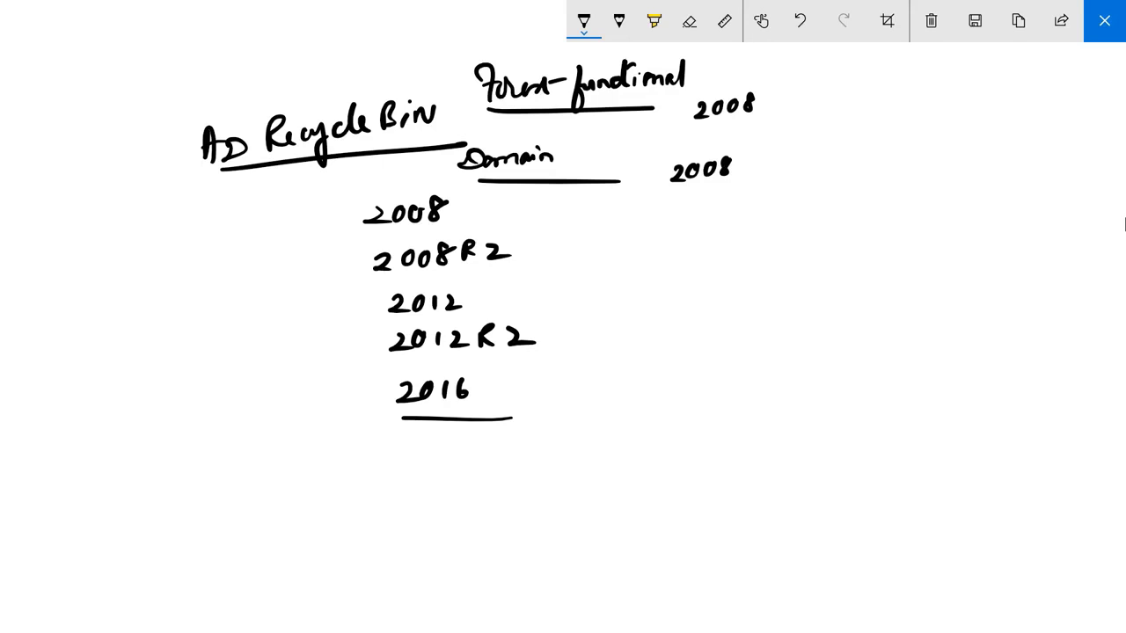
drag(693, 128, 756, 129)
drag(670, 188, 744, 188)
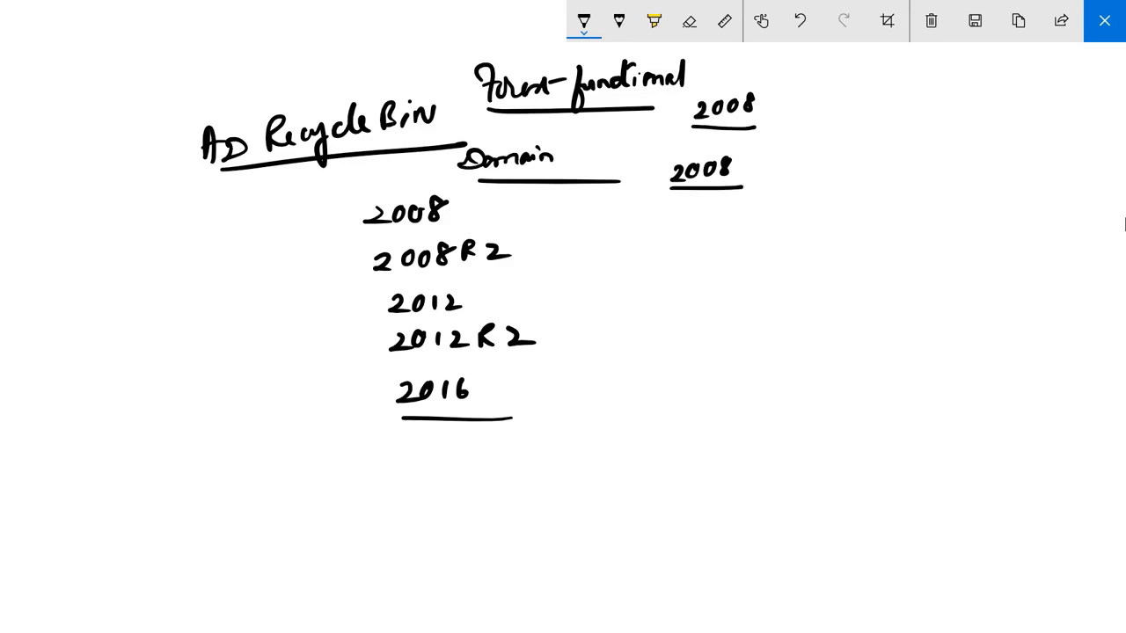
Write the underlined note "1) OLDER DC's" beside the version list, below the AD Recycle Bin heading.
drag(37, 211, 35, 227)
mouse_move(42, 197)
mouse_down()
mouse_move(34, 238)
mouse_move(69, 204)
mouse_move(77, 211)
mouse_up()
mouse_move(85, 195)
mouse_down()
mouse_move(94, 213)
mouse_move(113, 211)
mouse_up()
mouse_move(118, 206)
mouse_down()
mouse_move(126, 192)
mouse_move(128, 202)
mouse_up()
drag(116, 207, 139, 189)
mouse_move(139, 188)
mouse_down()
mouse_move(149, 203)
mouse_move(159, 186)
mouse_up()
drag(159, 186, 203, 199)
drag(198, 175, 195, 182)
drag(60, 235, 208, 211)
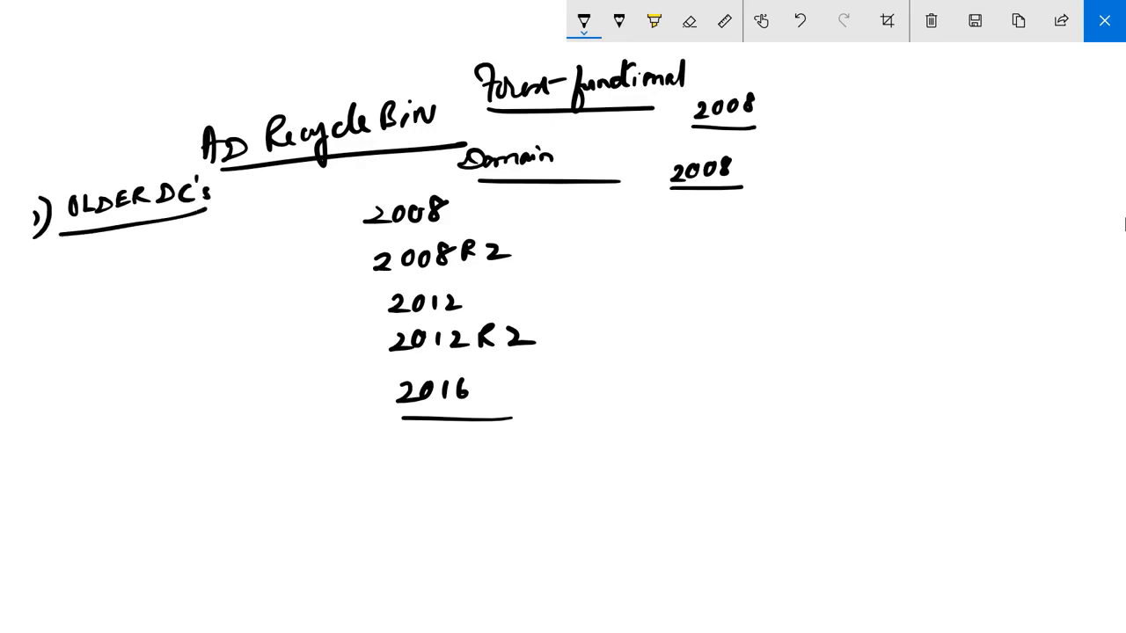
Write 2008, 2008R2 and 2016 in a row beneath "OLDER DC's" and underline the row.
drag(23, 269, 41, 282)
drag(47, 268, 62, 263)
mouse_move(76, 259)
mouse_down()
mouse_move(72, 272)
mouse_move(78, 260)
mouse_move(98, 279)
mouse_up()
drag(115, 259, 127, 269)
drag(123, 257, 152, 266)
mouse_move(155, 254)
mouse_down()
mouse_move(161, 260)
mouse_move(162, 248)
mouse_up()
drag(162, 248, 170, 261)
drag(178, 253, 191, 261)
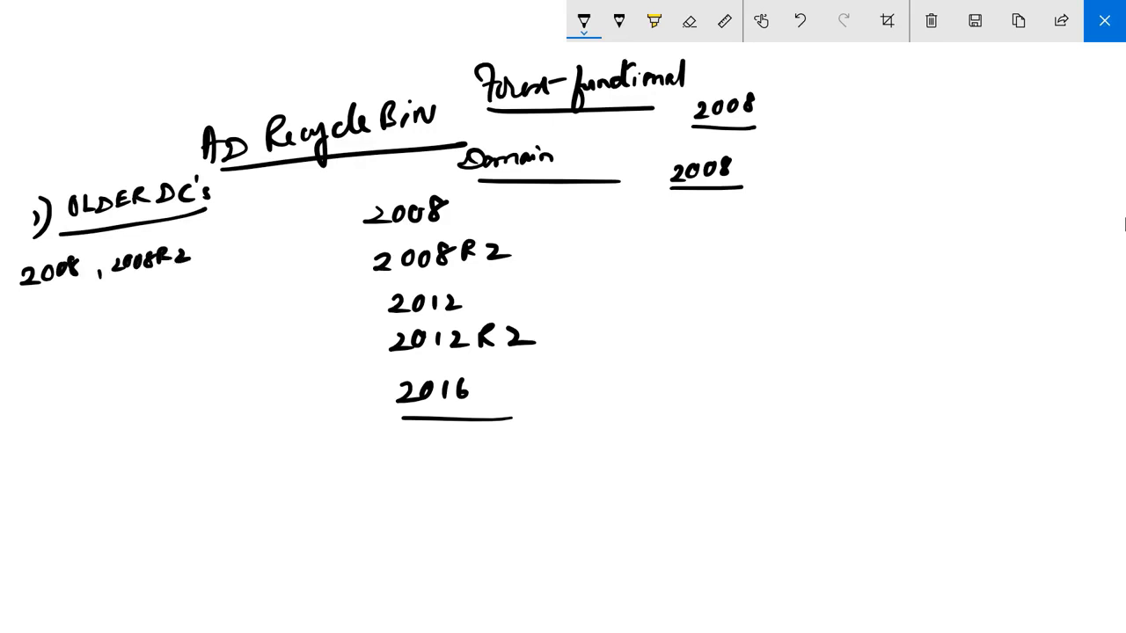
drag(271, 243, 287, 256)
mouse_move(294, 237)
mouse_down()
mouse_move(290, 248)
mouse_move(298, 239)
mouse_up()
drag(303, 238, 303, 252)
drag(308, 241, 315, 248)
drag(33, 304, 326, 271)
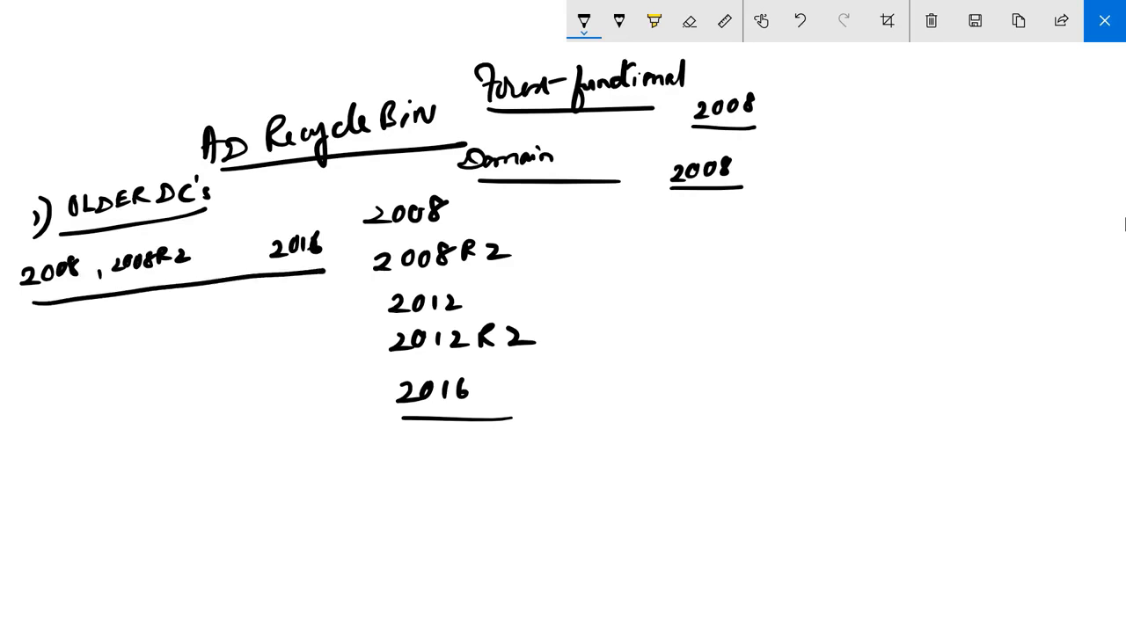
Draw an arrow from 2008 to 2008R2 in the version list, then underline 2008R2 and label it "Activate".
mouse_move(454, 208)
mouse_down()
mouse_move(545, 206)
mouse_move(546, 240)
mouse_move(513, 248)
mouse_move(532, 252)
mouse_up()
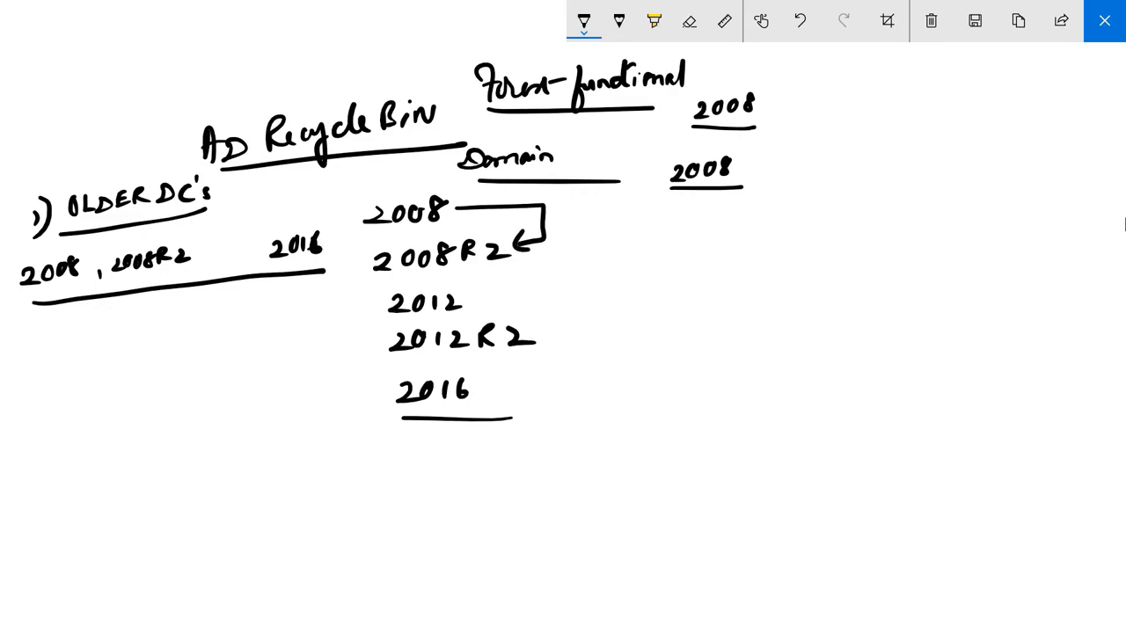
mouse_move(385, 283)
mouse_down()
mouse_move(524, 273)
mouse_move(563, 239)
mouse_move(634, 241)
mouse_up()
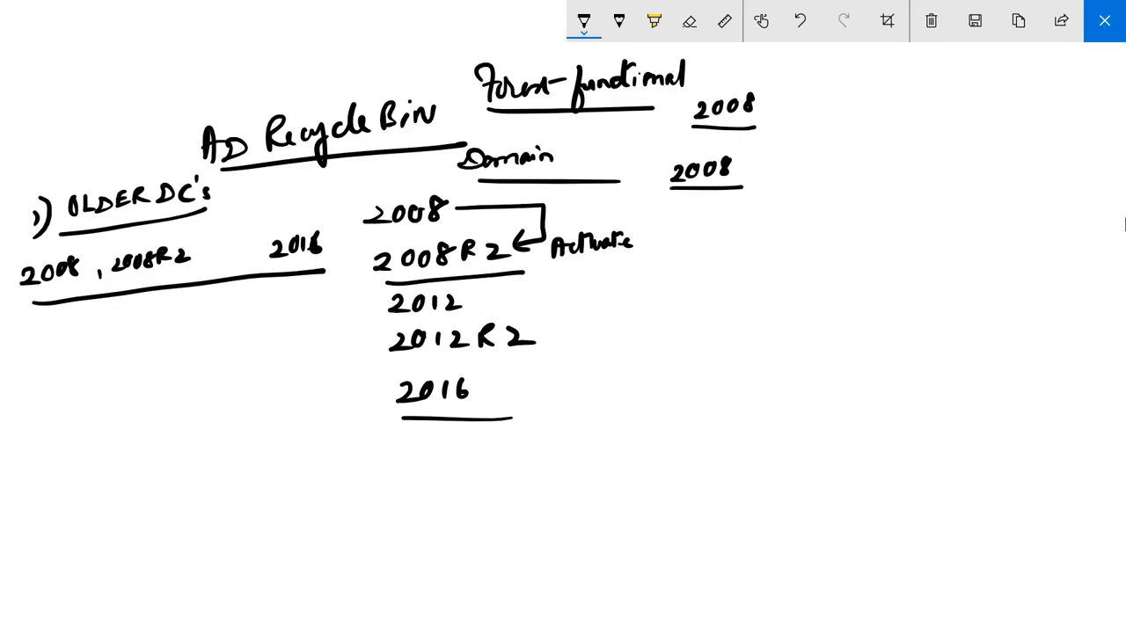
Mark the older 2008 entry with an X and an underlined "DC's", and separate it with a vertical line.
drag(68, 283, 52, 299)
mouse_move(51, 285)
mouse_down()
mouse_move(67, 298)
mouse_move(36, 331)
mouse_move(76, 323)
mouse_move(78, 335)
mouse_up()
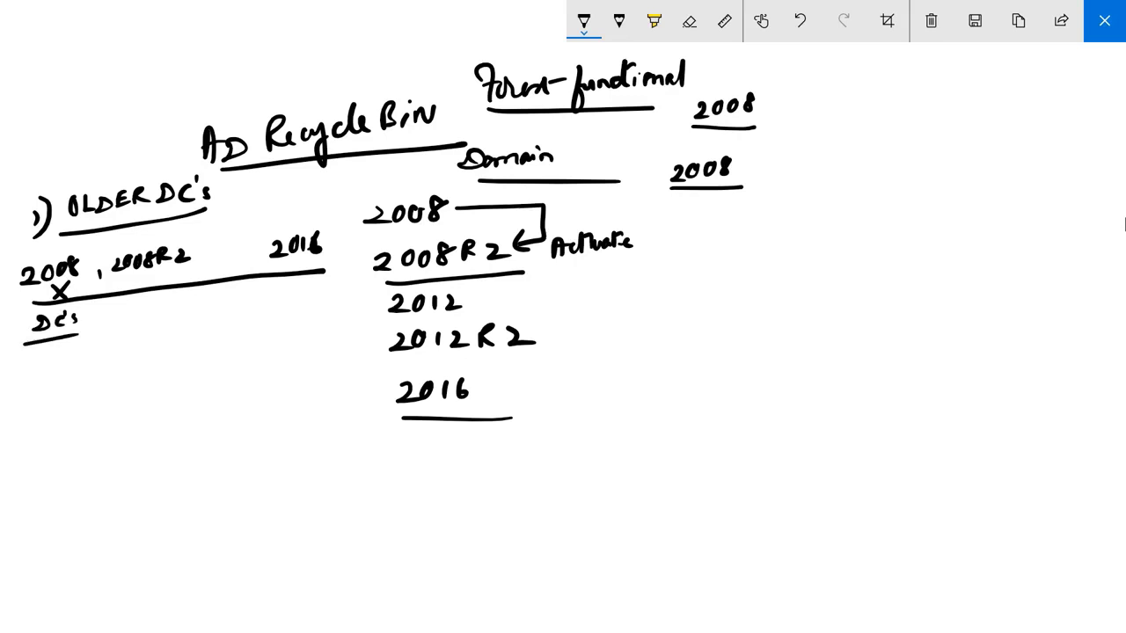
drag(106, 235, 110, 330)
Add 2012 and 2012R2 to the row of versions between 2008R2 and 2016.
drag(200, 248, 215, 258)
drag(220, 248, 222, 249)
drag(234, 248, 246, 257)
drag(247, 224, 269, 231)
drag(275, 220, 293, 227)
drag(297, 218, 310, 227)
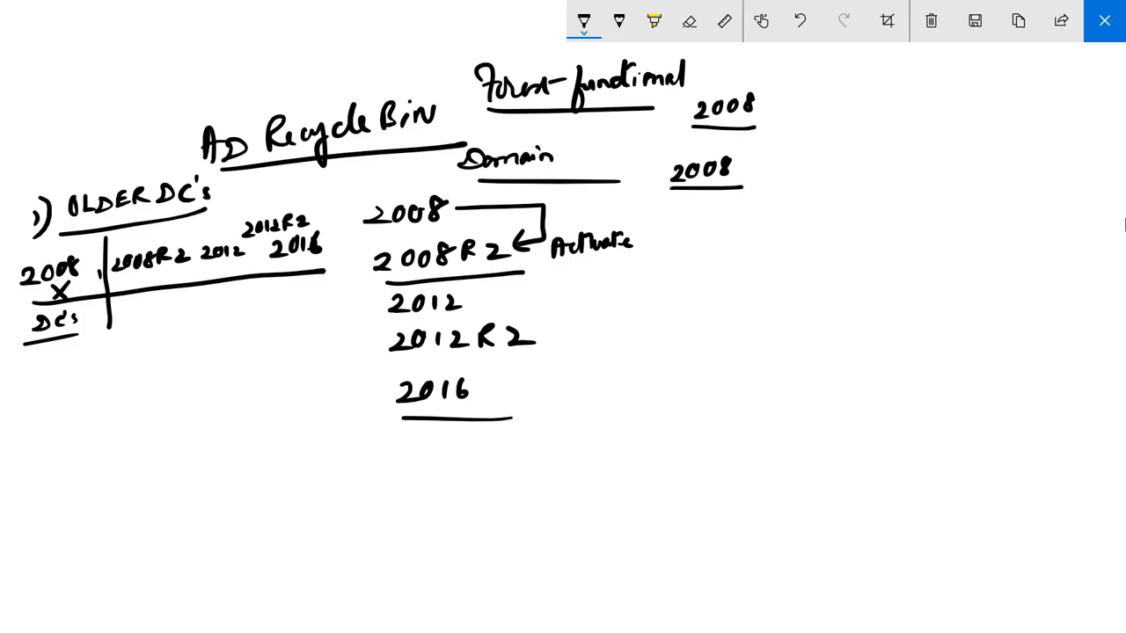
Write 2008R2 beside the forest functional level of 2008, with a small downward arrow above it.
mouse_move(808, 78)
mouse_down()
mouse_move(807, 91)
mouse_move(824, 89)
mouse_up()
drag(830, 78, 843, 76)
drag(861, 74, 866, 75)
mouse_move(872, 74)
mouse_down()
mouse_move(872, 84)
mouse_move(885, 81)
mouse_up()
drag(888, 75, 906, 81)
mouse_move(844, 54)
mouse_down()
mouse_move(845, 67)
mouse_move(850, 58)
mouse_up()
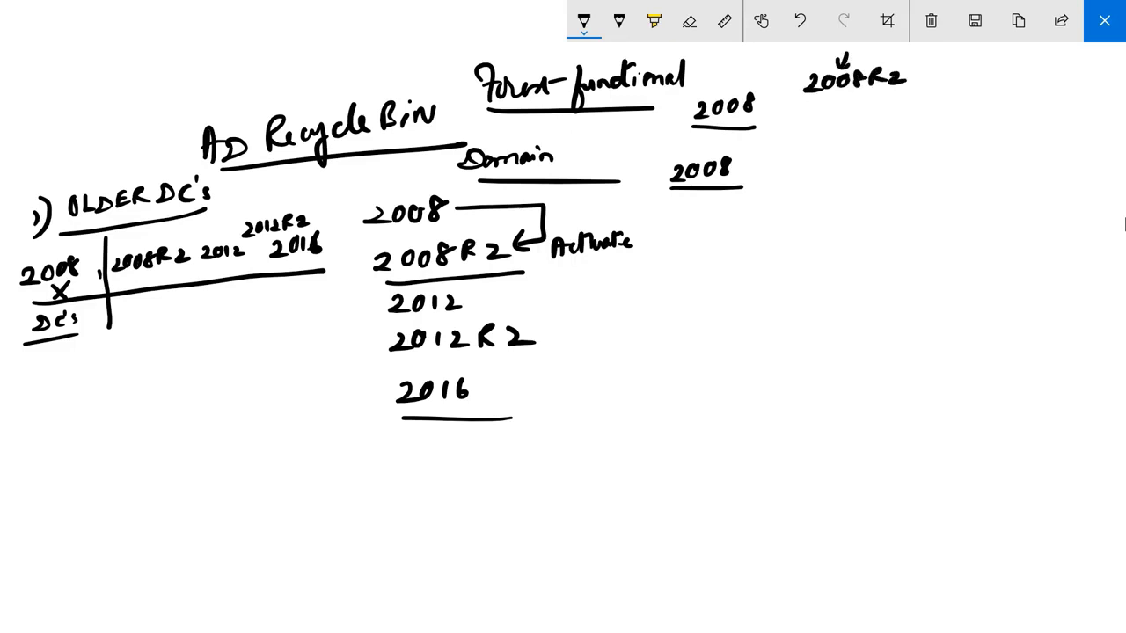
Write "Root domain" with 2008 and "Child domain" with 2008R2, and draw a box around the root domain.
mouse_move(568, 281)
mouse_down()
mouse_move(581, 304)
mouse_move(716, 291)
mouse_up()
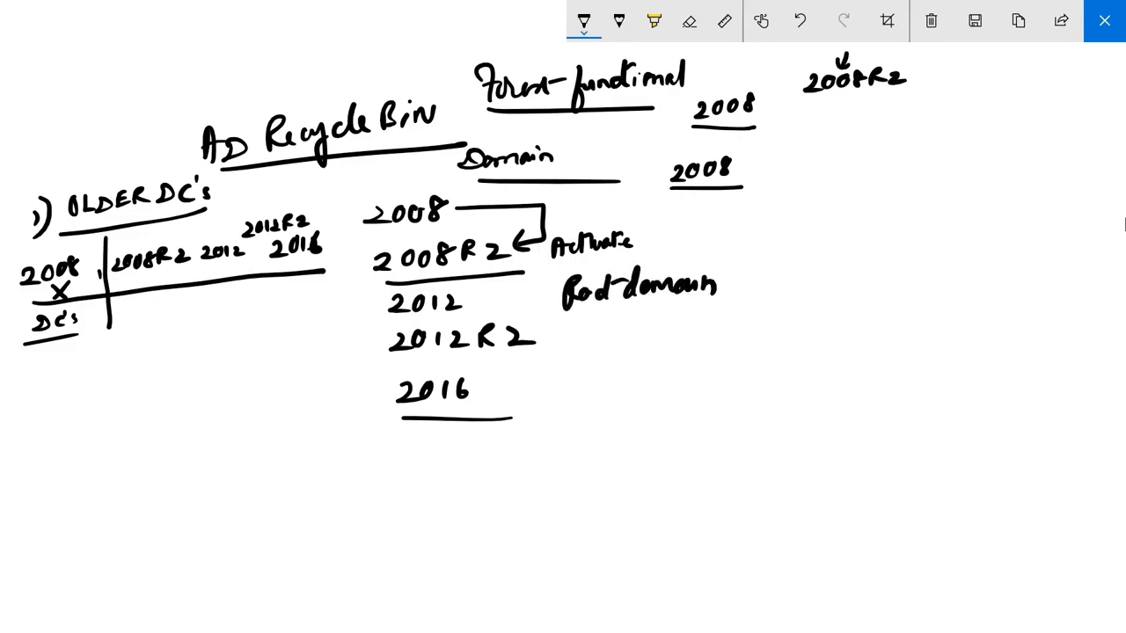
mouse_move(616, 431)
mouse_down()
mouse_move(640, 422)
mouse_move(652, 457)
mouse_up()
mouse_move(658, 431)
mouse_down()
mouse_move(669, 456)
mouse_move(701, 423)
mouse_up()
drag(707, 436, 813, 444)
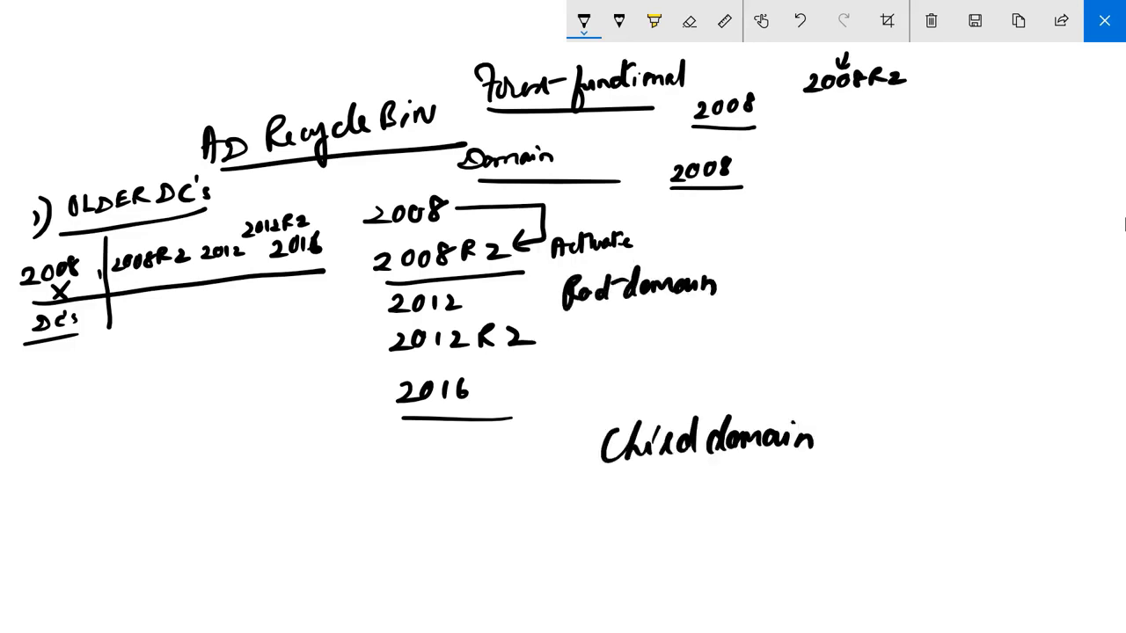
drag(616, 316, 631, 333)
mouse_move(641, 315)
mouse_down()
mouse_move(635, 327)
mouse_move(641, 315)
mouse_up()
drag(660, 314, 678, 313)
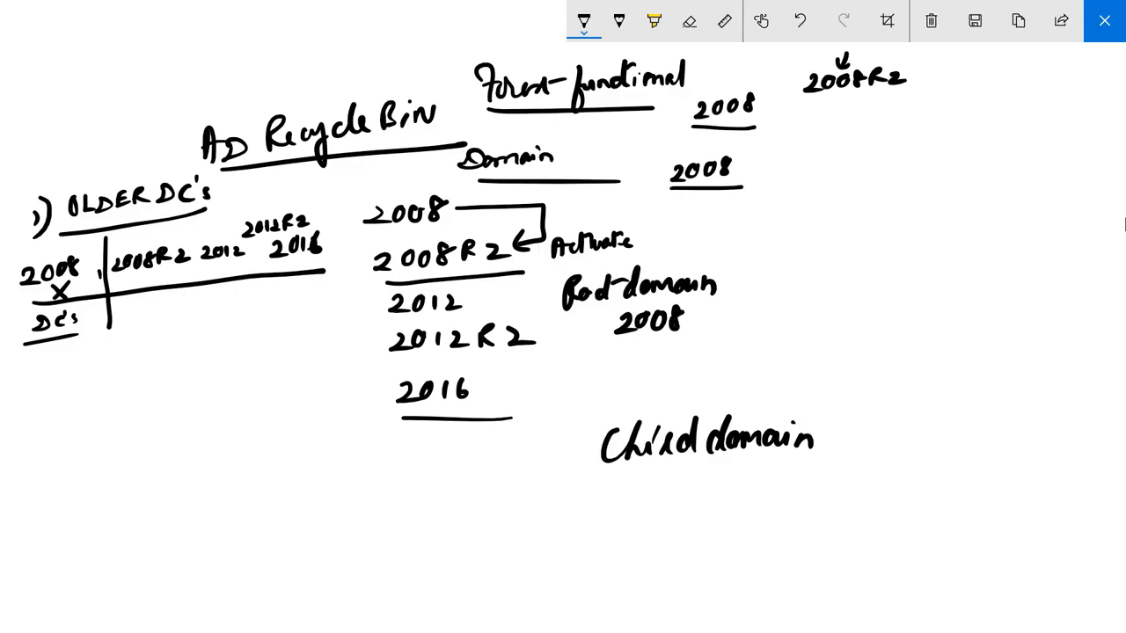
mouse_move(630, 490)
mouse_down()
mouse_move(648, 507)
mouse_move(660, 485)
mouse_move(678, 487)
mouse_up()
mouse_move(695, 480)
mouse_down()
mouse_move(688, 493)
mouse_move(695, 483)
mouse_up()
mouse_move(704, 503)
mouse_down()
mouse_move(720, 479)
mouse_move(722, 496)
mouse_move(751, 497)
mouse_up()
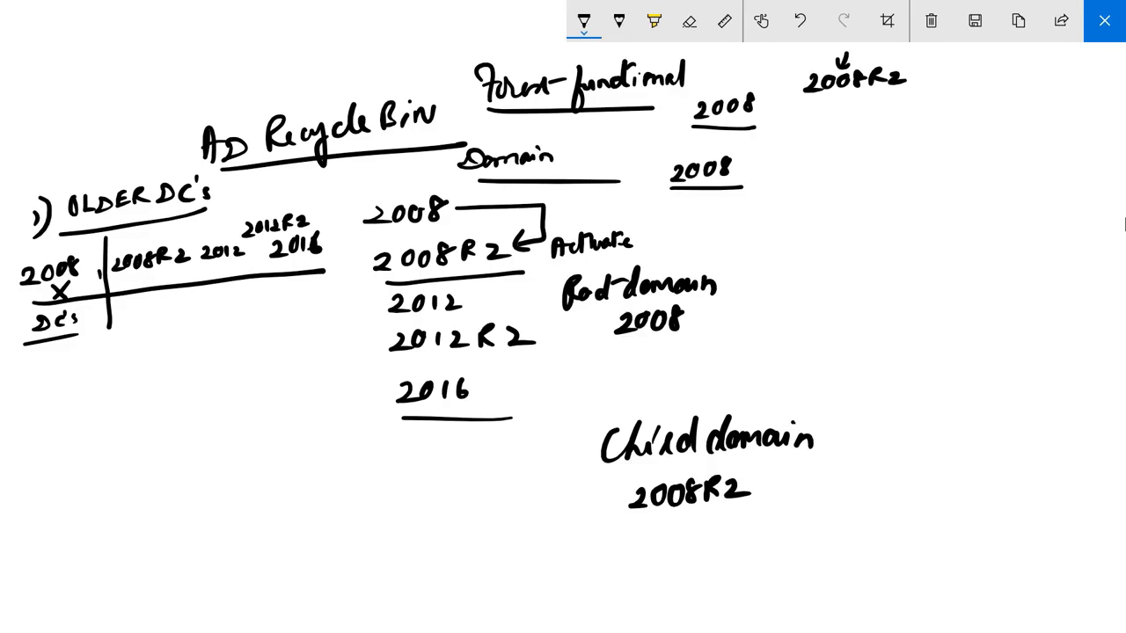
mouse_move(554, 271)
mouse_down()
mouse_move(550, 294)
mouse_move(790, 392)
mouse_move(804, 264)
mouse_move(782, 391)
mouse_up()
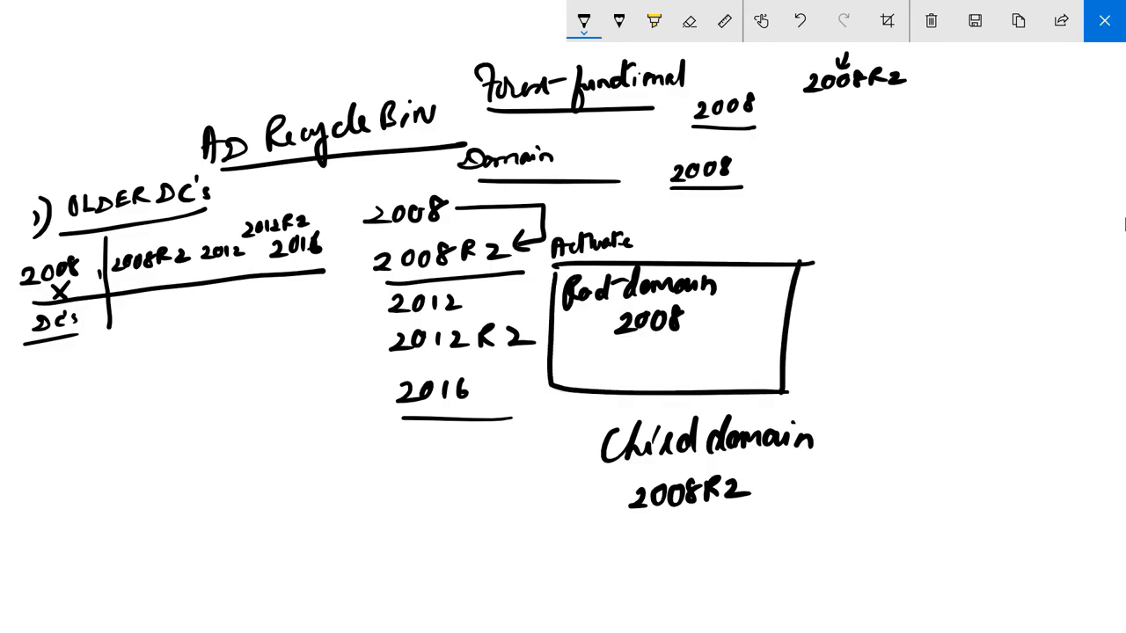
Write an underlined "Domain functional" label beside both the root domain and the child domain.
mouse_move(811, 271)
mouse_down()
mouse_move(860, 290)
mouse_move(908, 273)
mouse_move(922, 315)
mouse_move(954, 282)
mouse_move(1003, 267)
mouse_move(1031, 283)
mouse_move(1061, 264)
mouse_move(1045, 303)
mouse_up()
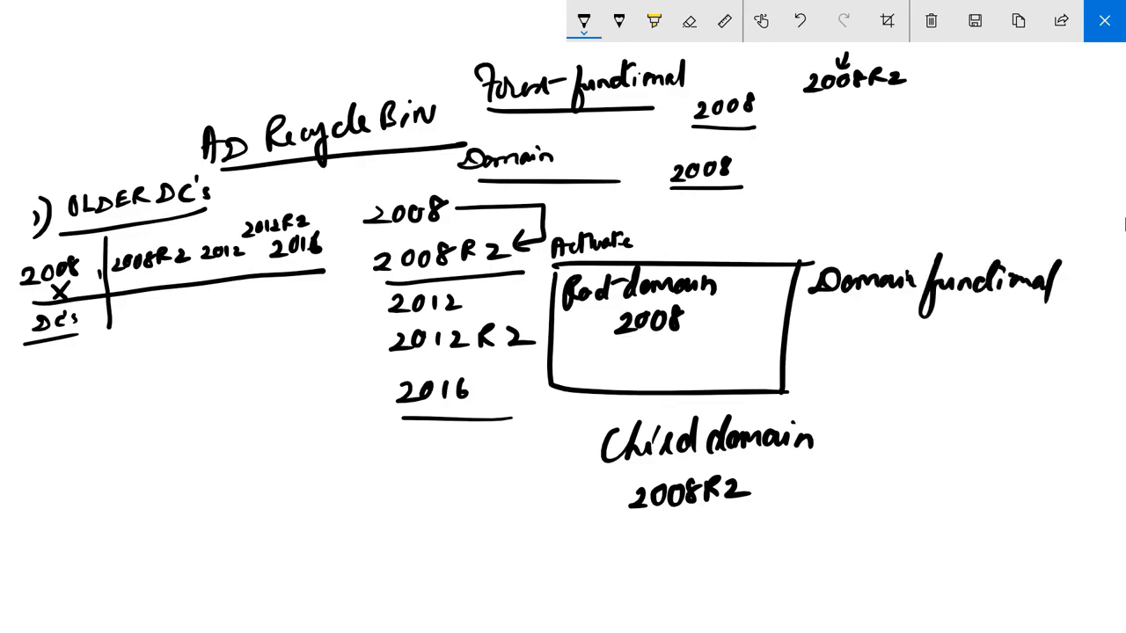
mouse_move(797, 469)
mouse_down()
mouse_move(884, 480)
mouse_move(903, 467)
mouse_move(916, 504)
mouse_up()
mouse_move(927, 463)
mouse_down()
mouse_move(952, 470)
mouse_move(992, 439)
mouse_up()
mouse_move(997, 446)
mouse_down()
mouse_move(1010, 443)
mouse_move(1028, 470)
mouse_move(1056, 472)
mouse_move(1075, 442)
mouse_up()
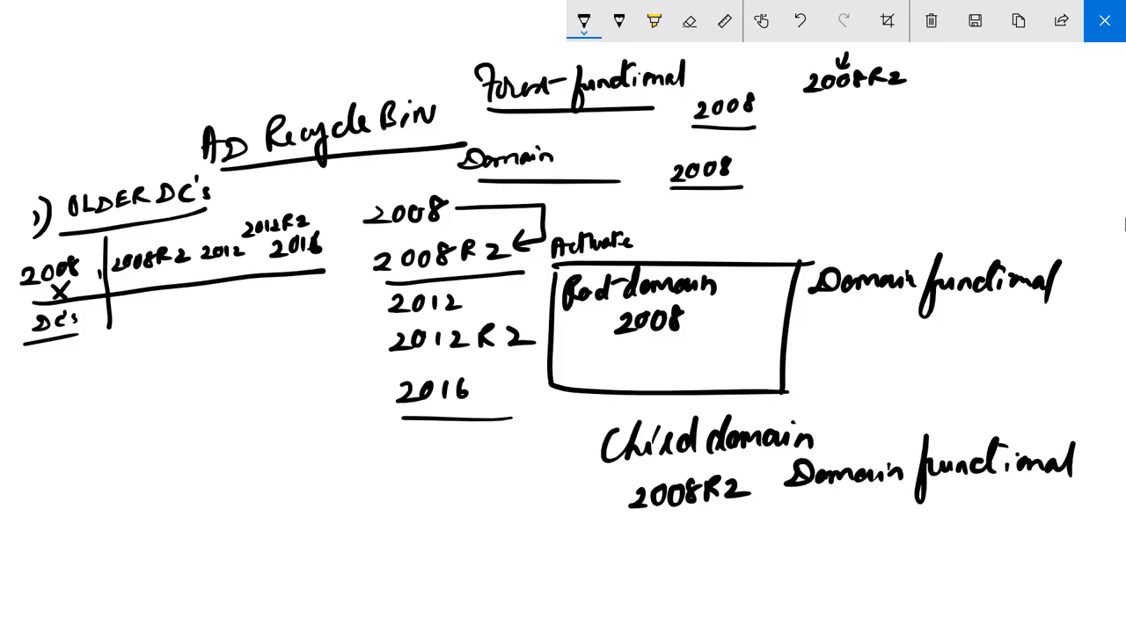
drag(790, 310, 1046, 307)
drag(795, 513, 1105, 513)
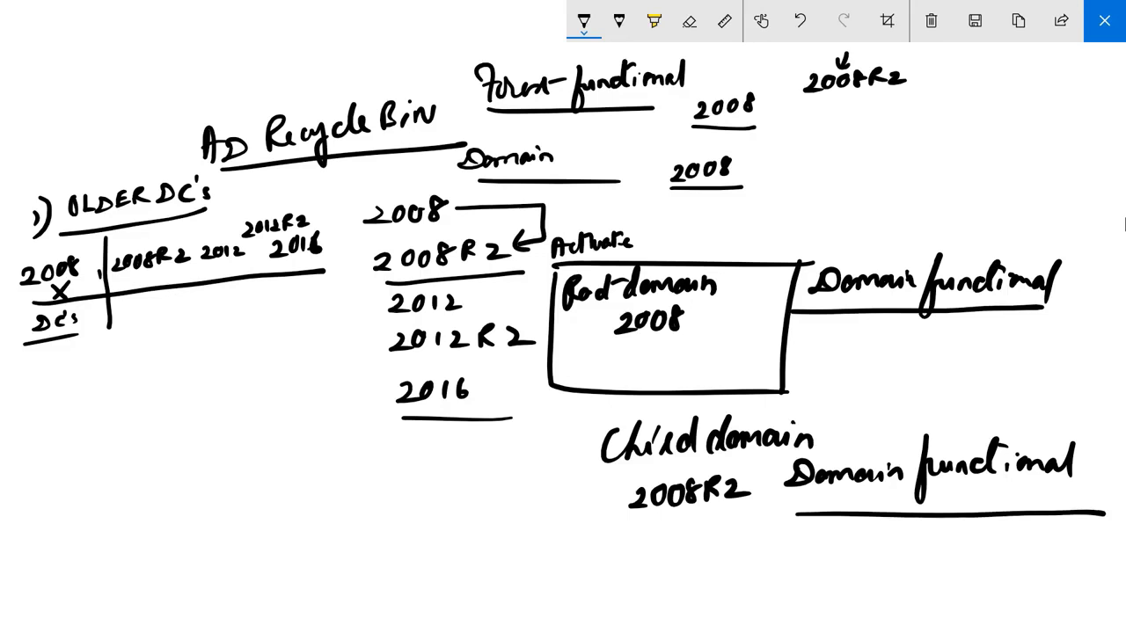
Box the forest level 2008, underline 2008R2 next to it, and draw an arrow leading to 2008R2.
mouse_move(694, 85)
mouse_down()
mouse_move(681, 131)
mouse_move(771, 136)
mouse_up()
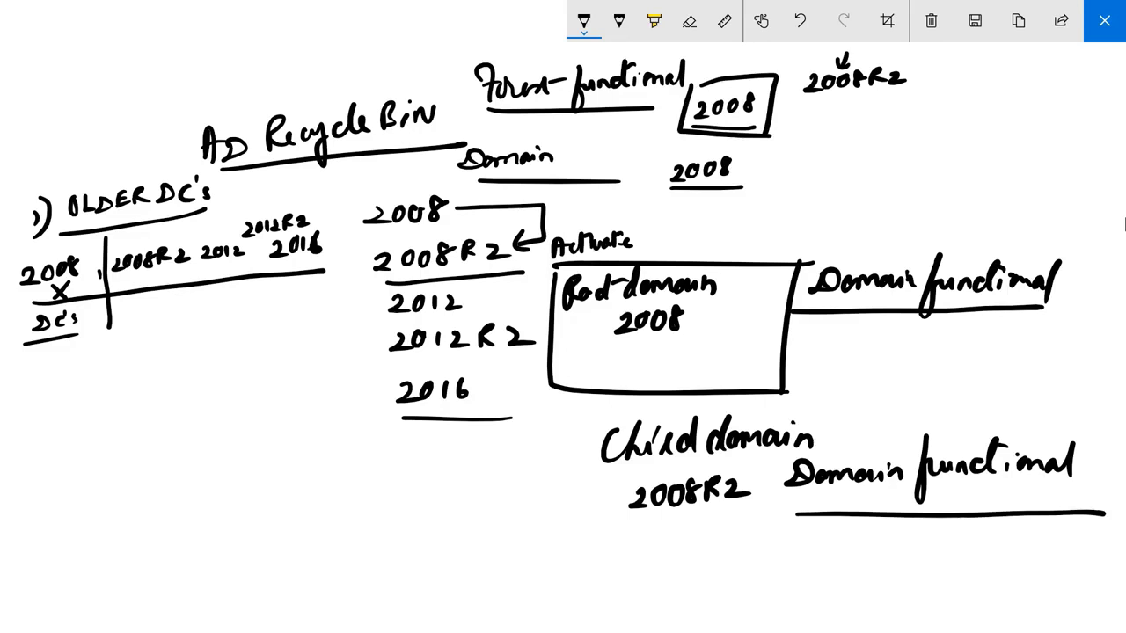
drag(807, 102, 913, 94)
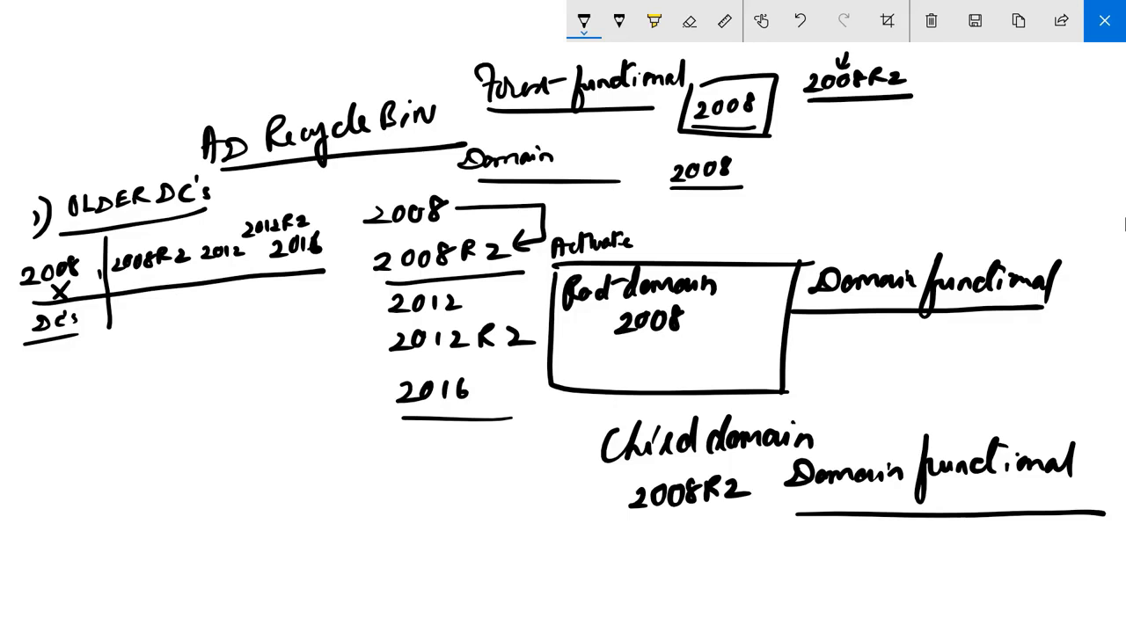
mouse_move(702, 63)
mouse_down()
mouse_move(750, 56)
mouse_move(825, 67)
mouse_up()
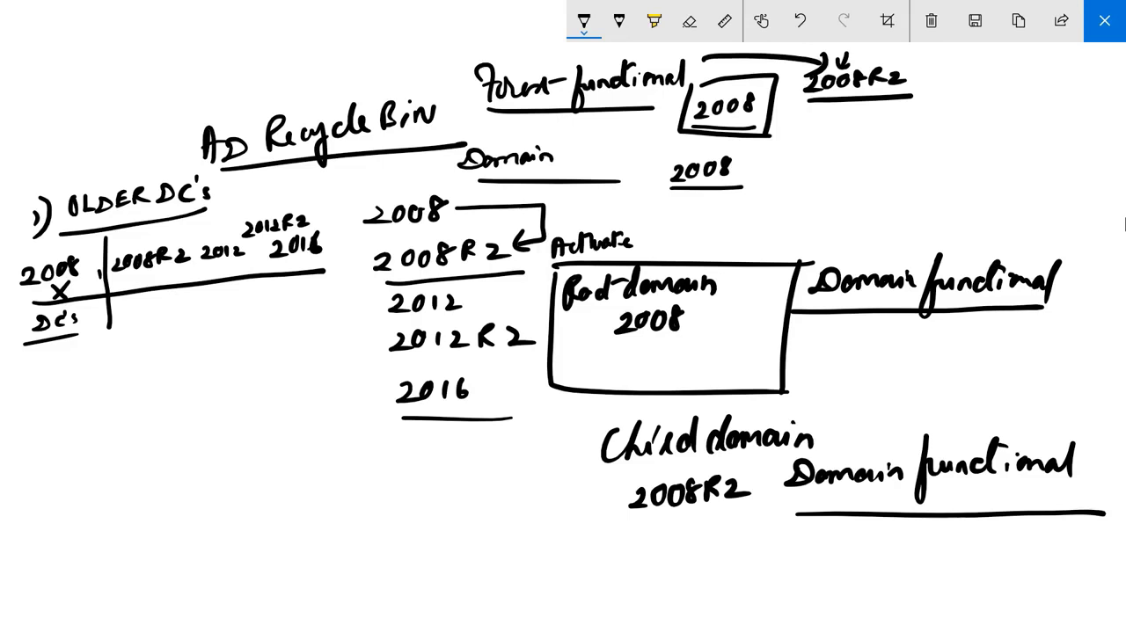
Write an underlined "R2" below 2008 inside the root domain box.
mouse_move(675, 349)
mouse_down()
mouse_move(674, 373)
mouse_move(691, 364)
mouse_up()
drag(697, 352, 721, 364)
drag(672, 373, 726, 373)
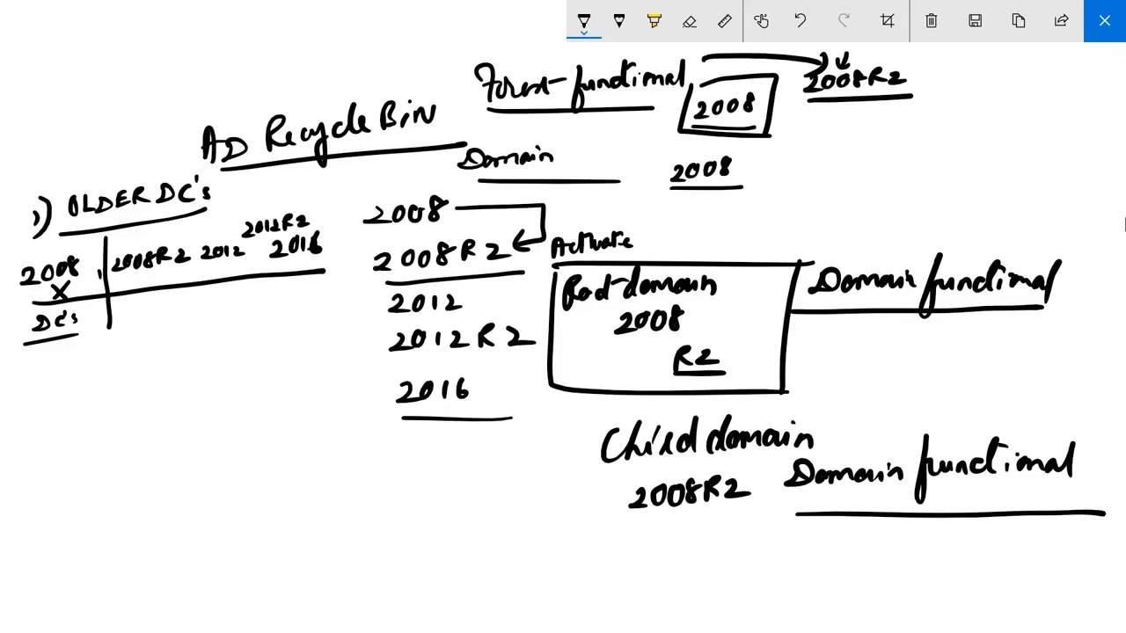
Mark 2012, 2012R2 and 2016 with dashes and write the underlined note "Dynamic Access Control" below the older DC notes.
drag(480, 300, 527, 290)
drag(497, 362, 535, 358)
drag(486, 396, 525, 389)
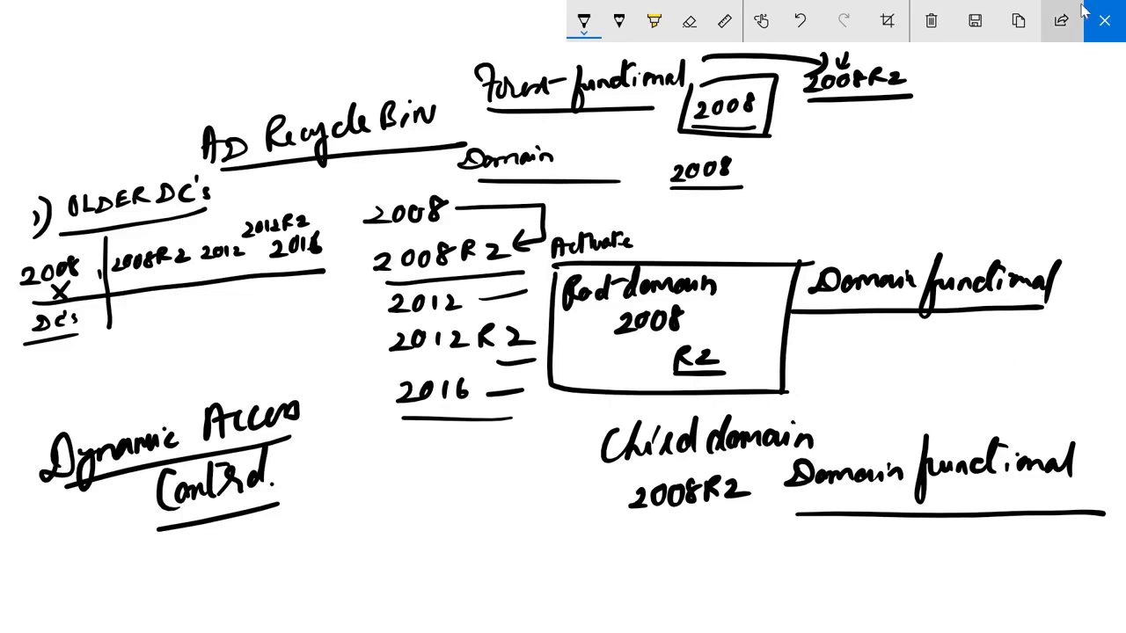
Close the sketch and, in the DC1 virtual machine, minimize Active Directory Users and Computers.
click(1113, 27)
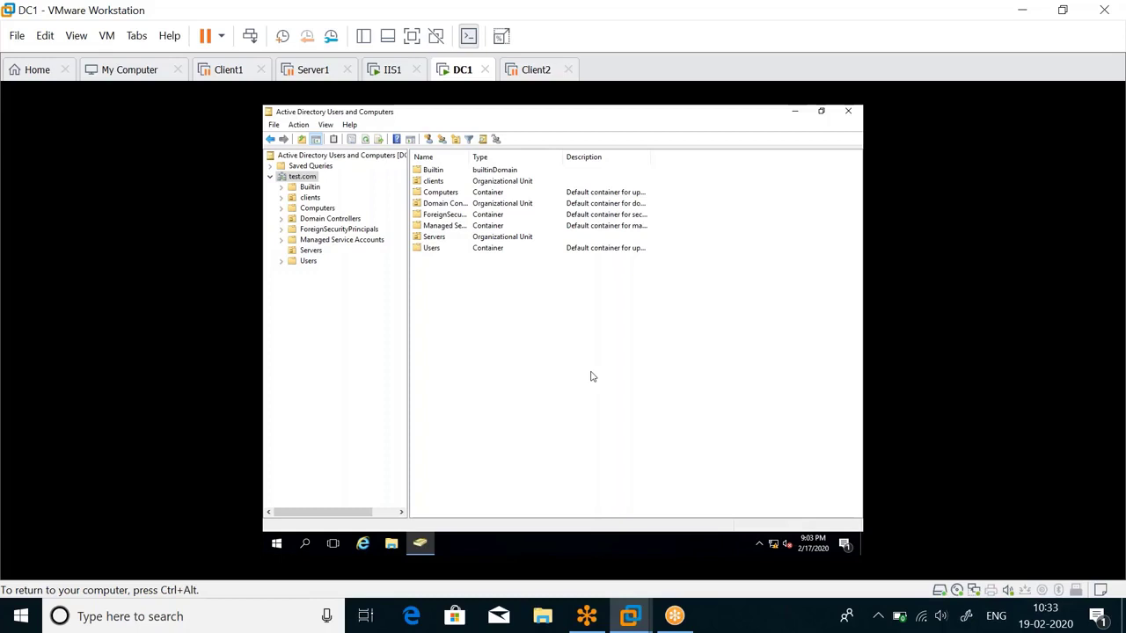
click(795, 111)
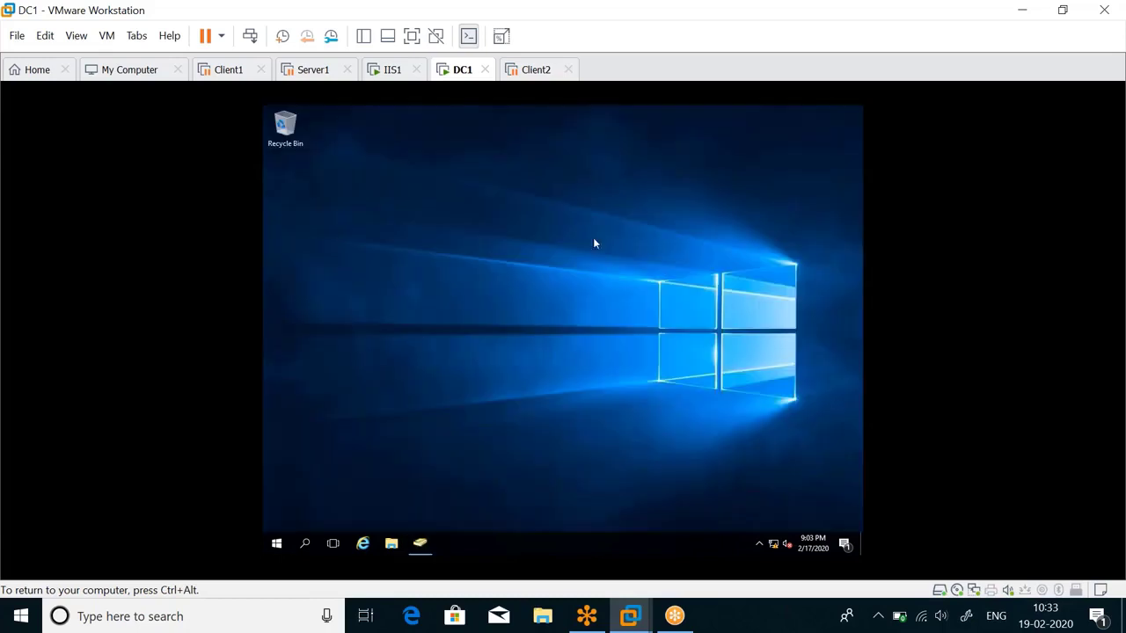
Launch Active Directory Administrative Center from Server Manager on DC1 and maximize its window.
click(276, 544)
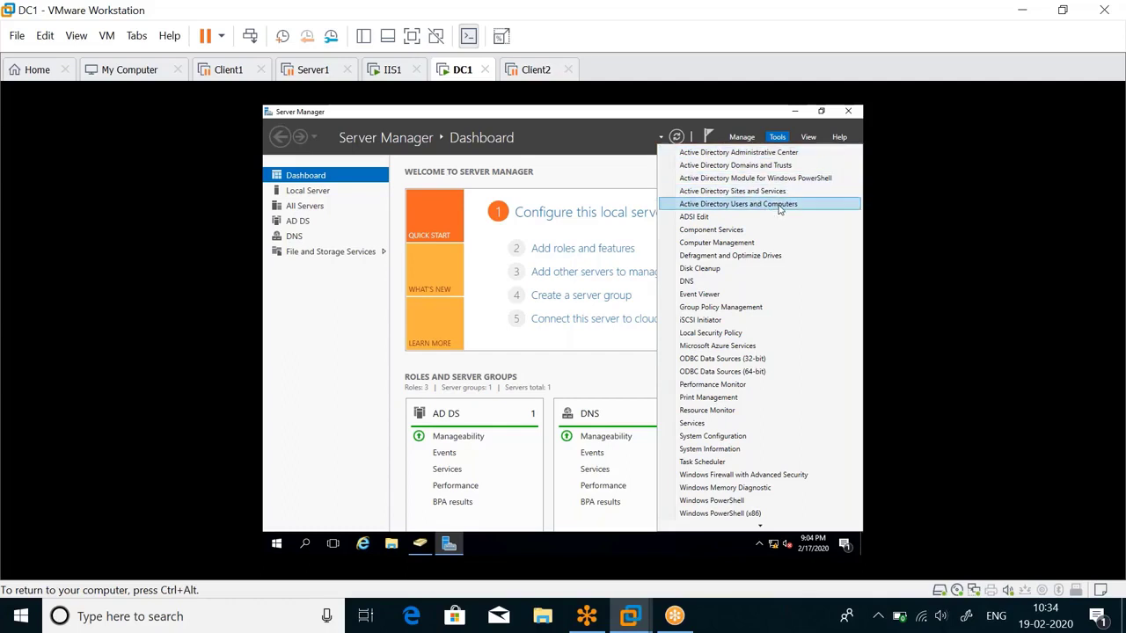
click(748, 153)
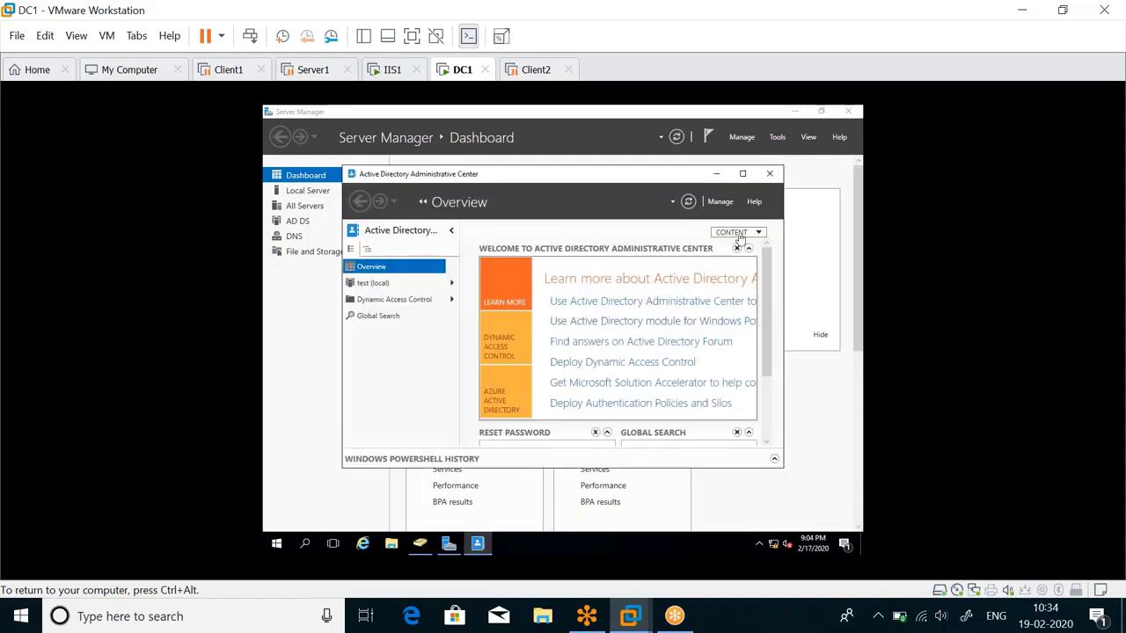
click(741, 174)
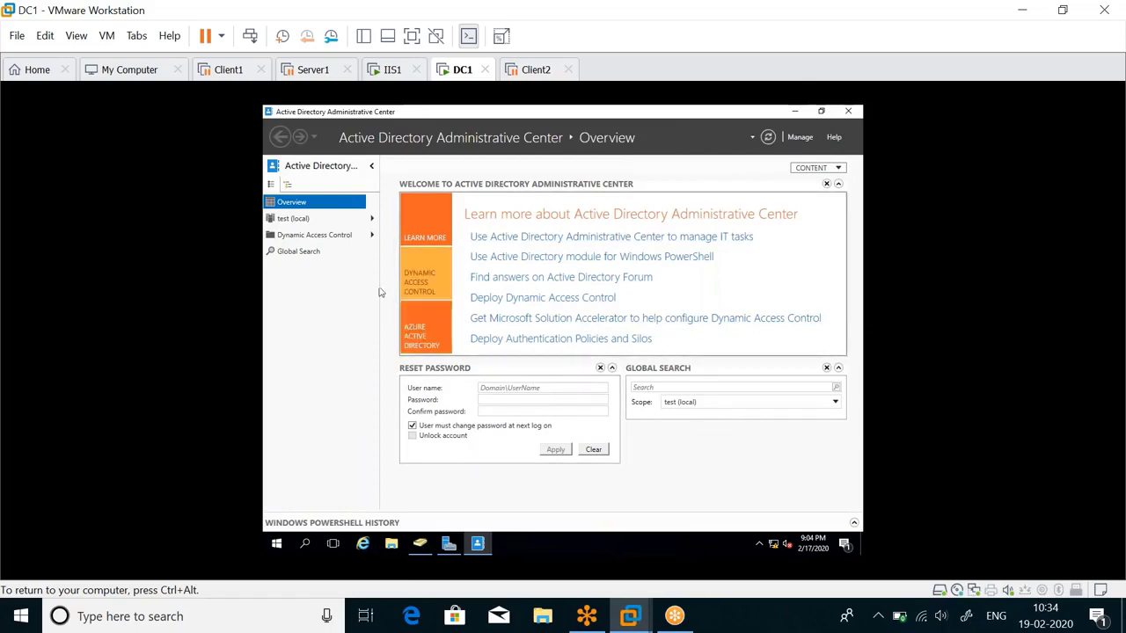
Open the test (local) domain and check its available tasks for the Enable Recycle Bin option.
click(299, 219)
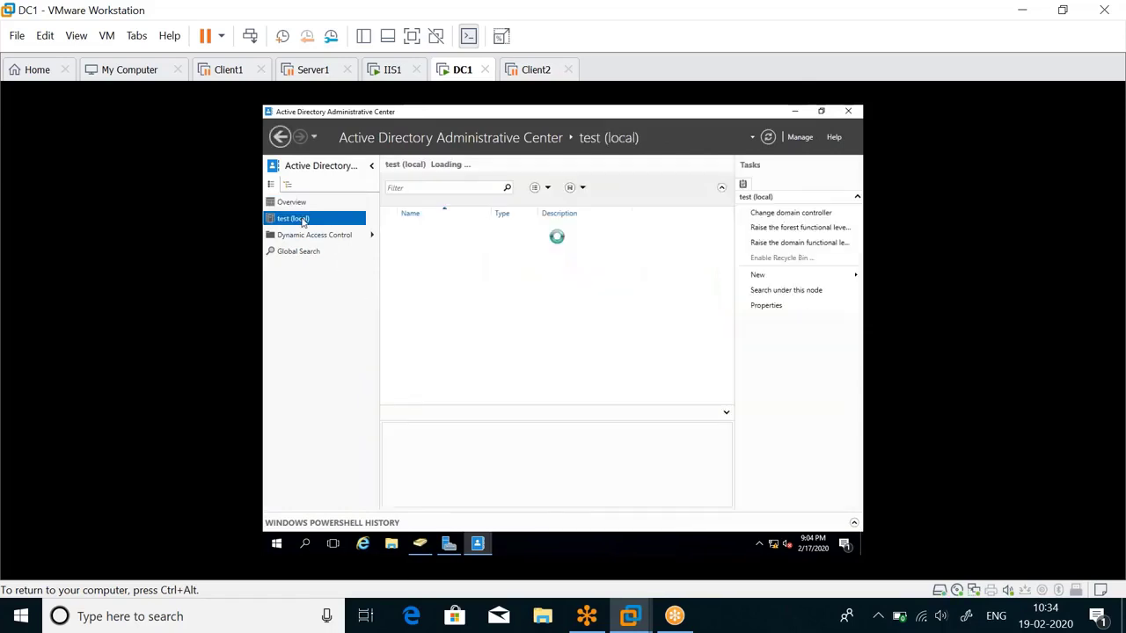
click(758, 213)
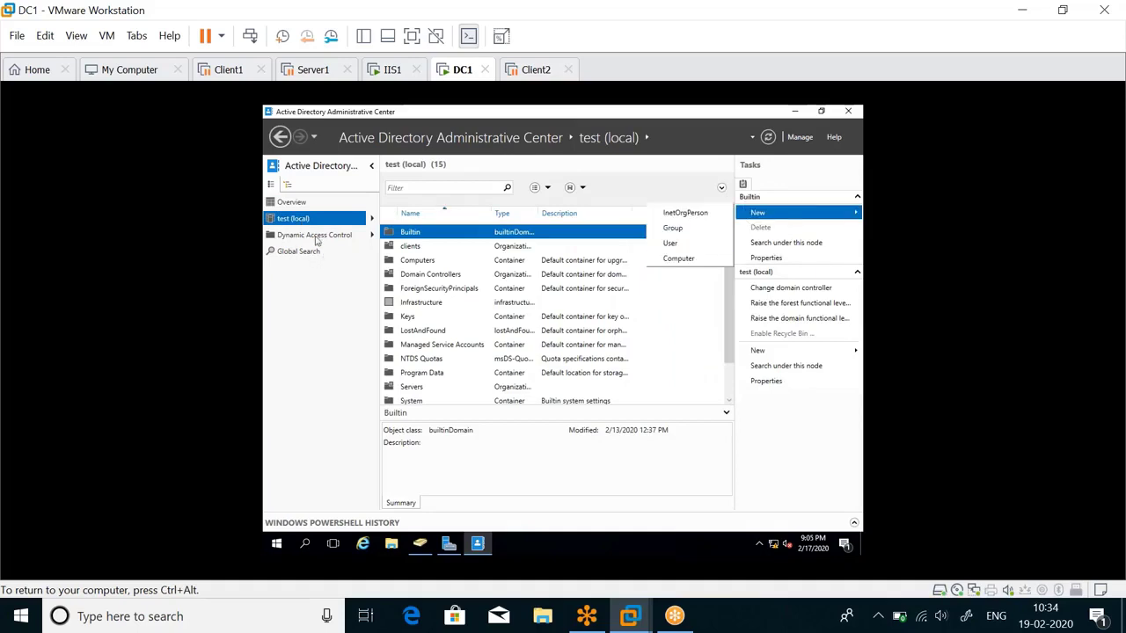
click(321, 221)
right_click(321, 220)
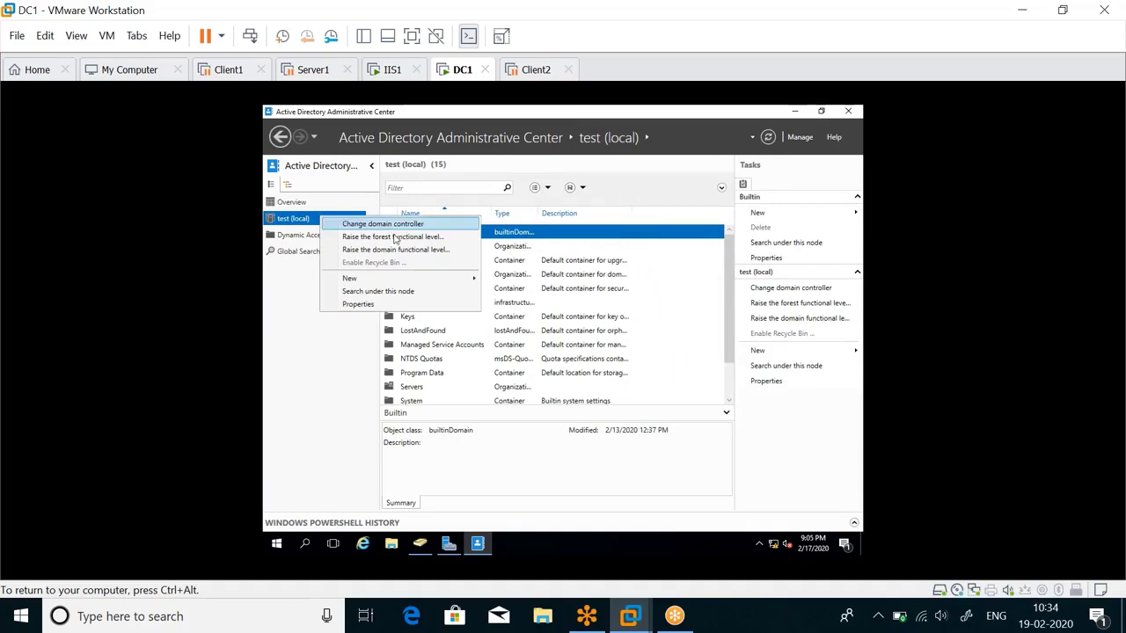
mouse_move(384, 282)
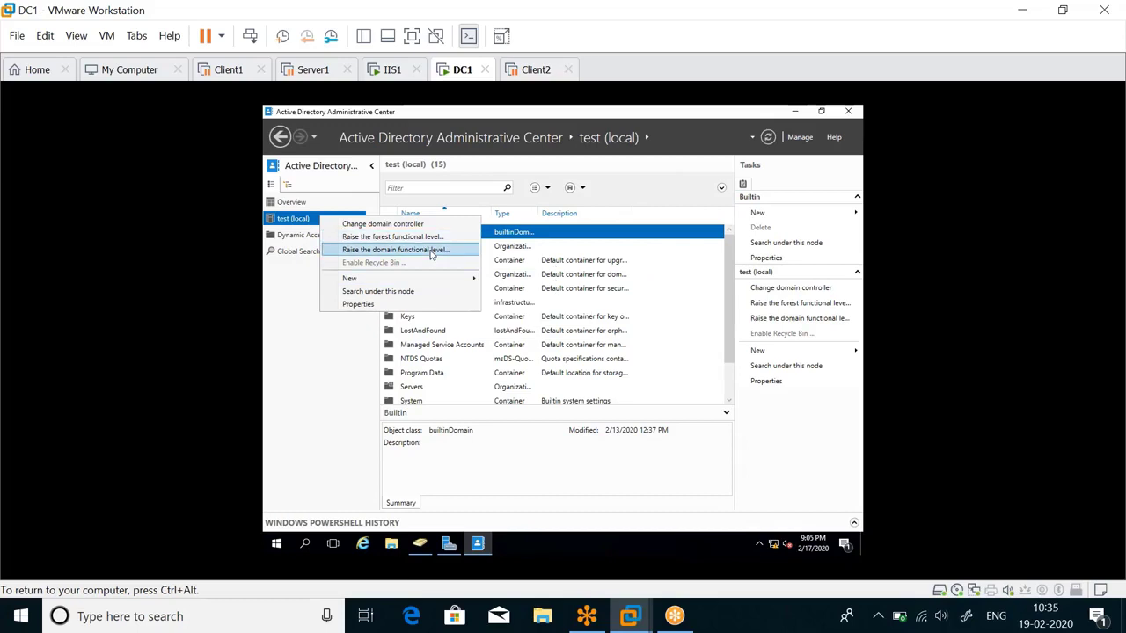
click(663, 178)
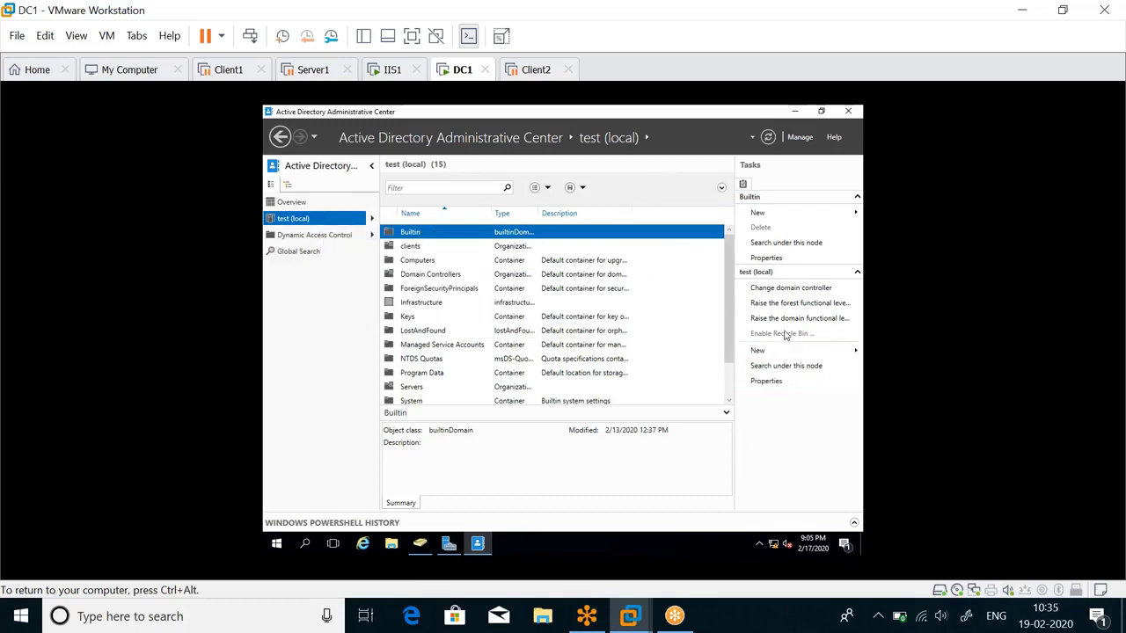
Raise the domain functional level of test (local) to Windows Server 2008 R2.
right_click(352, 225)
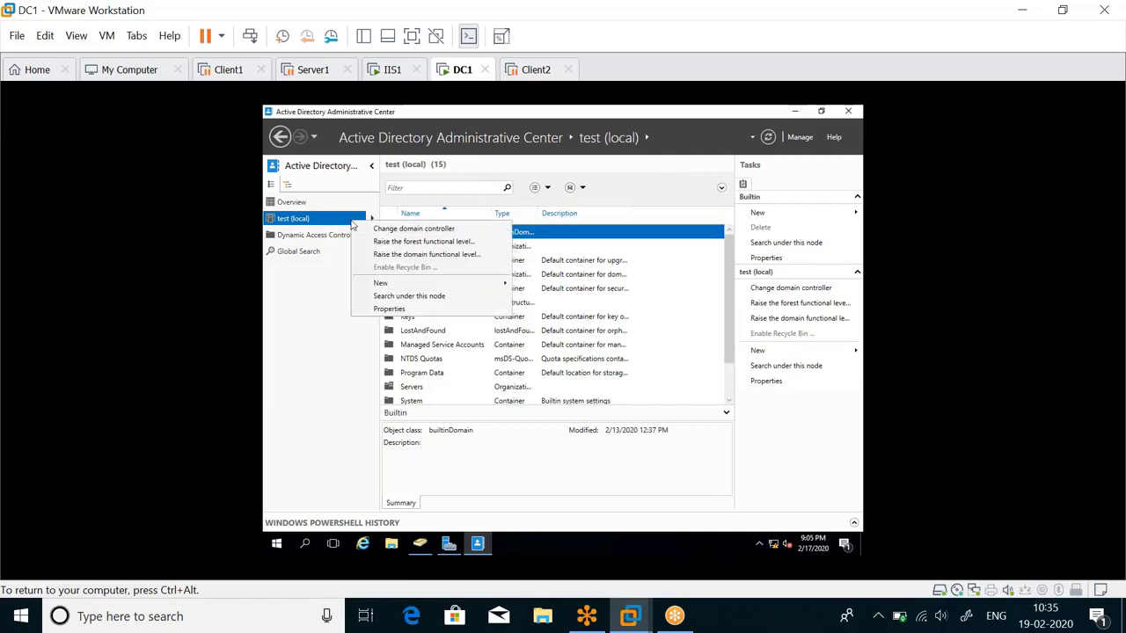
click(420, 257)
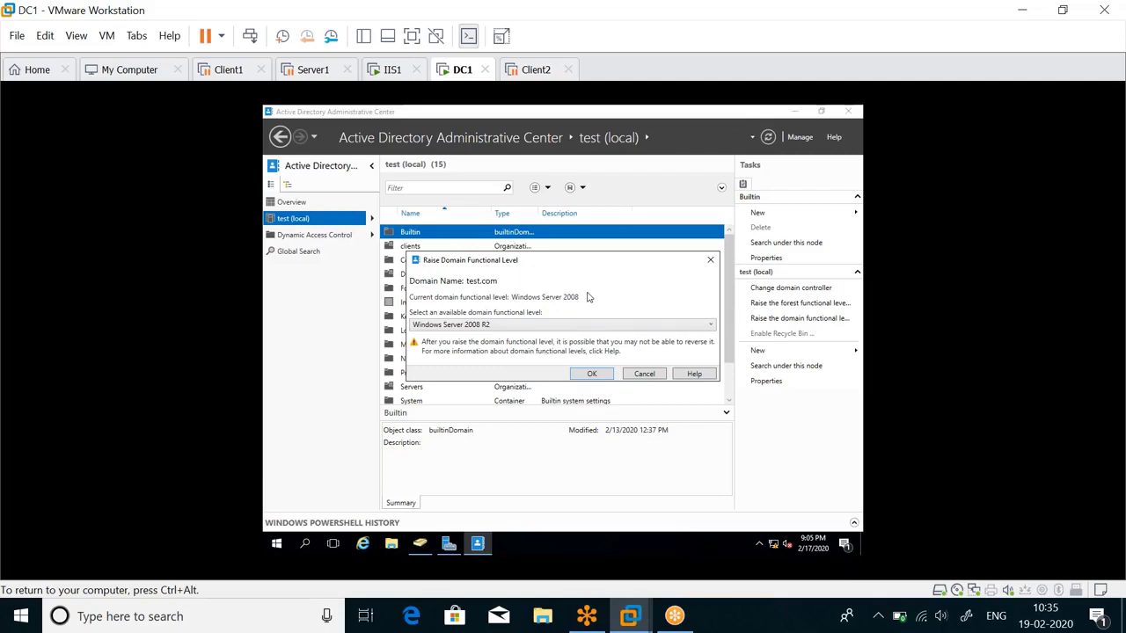
click(623, 326)
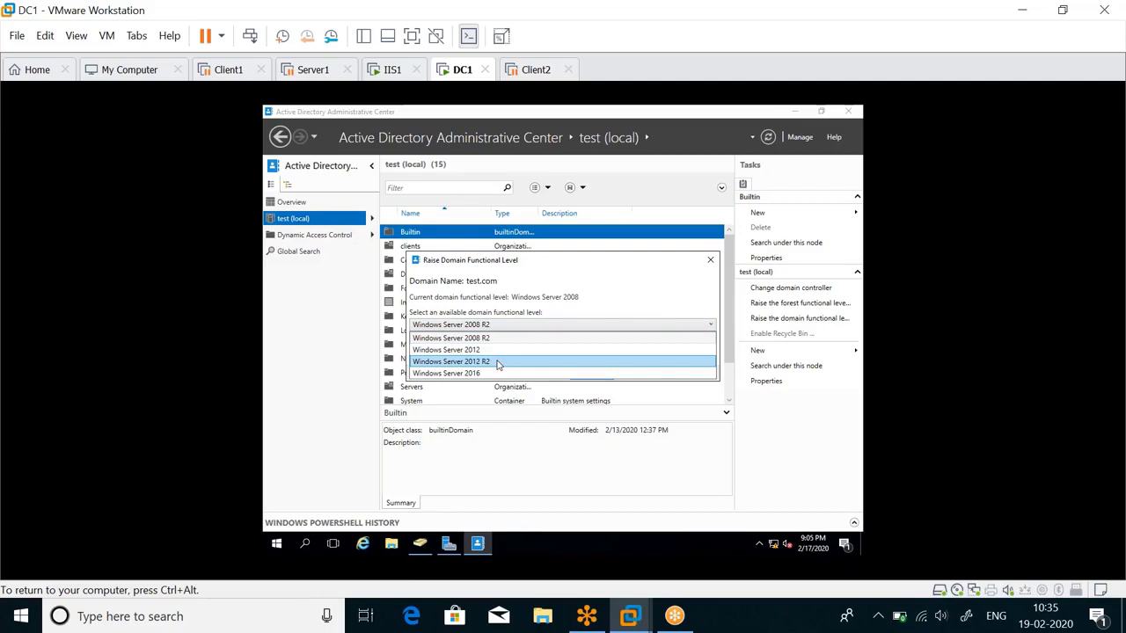
click(472, 340)
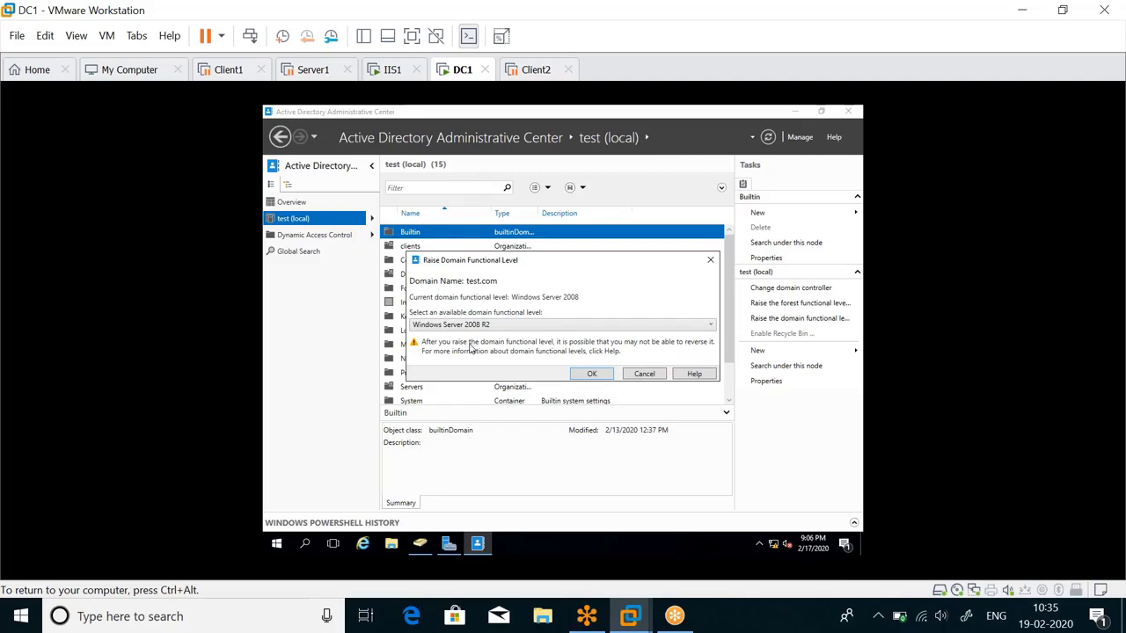
click(532, 326)
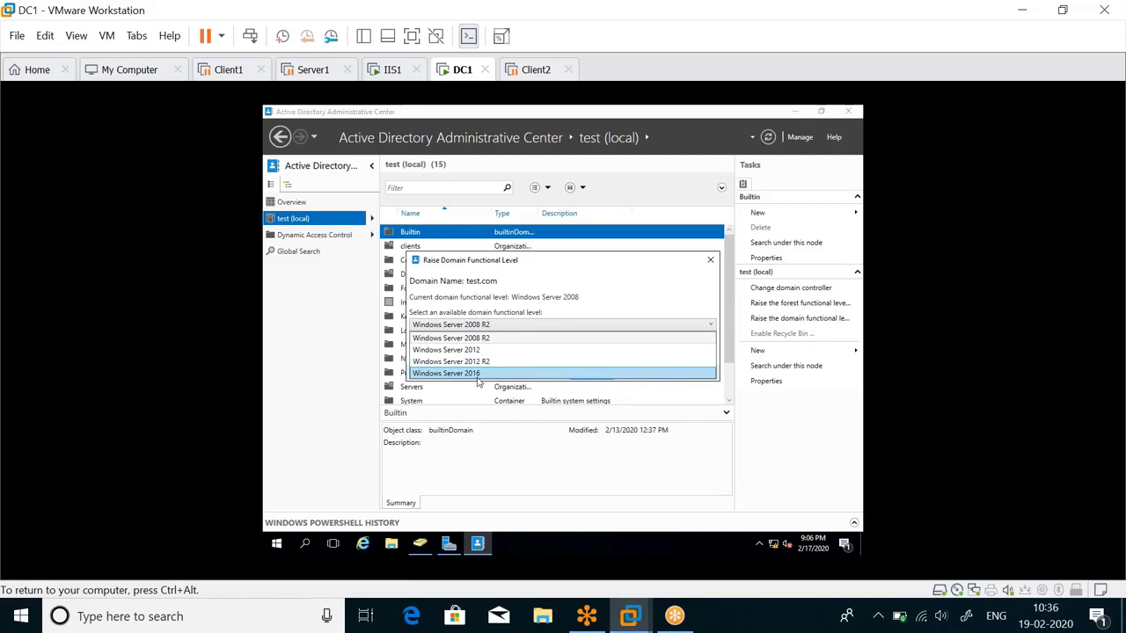
click(512, 340)
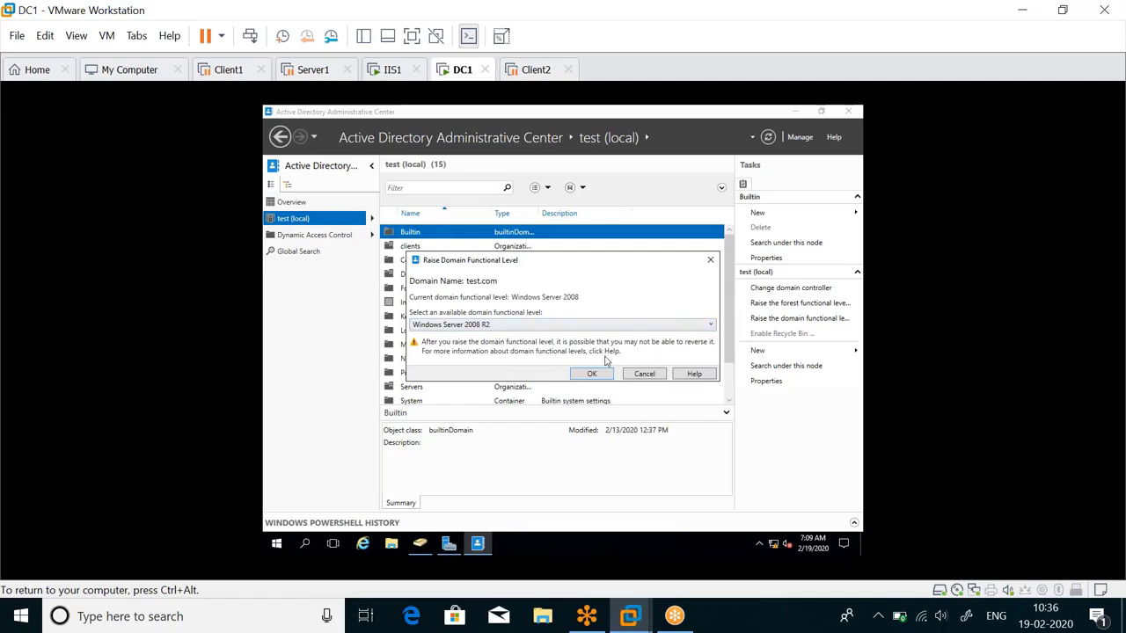
click(587, 375)
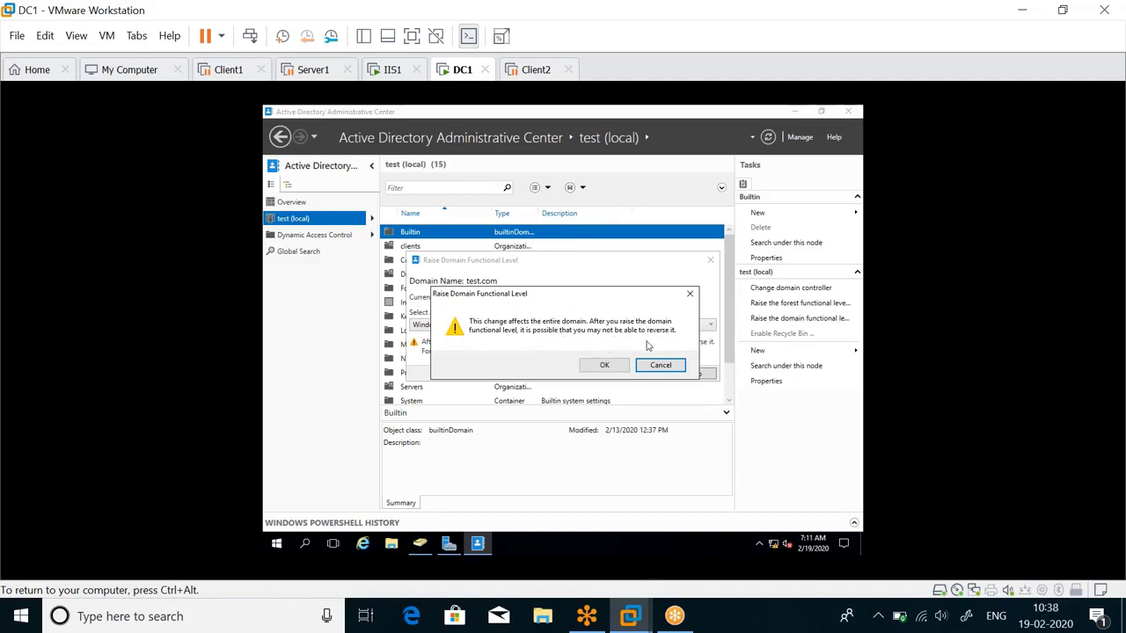
click(605, 365)
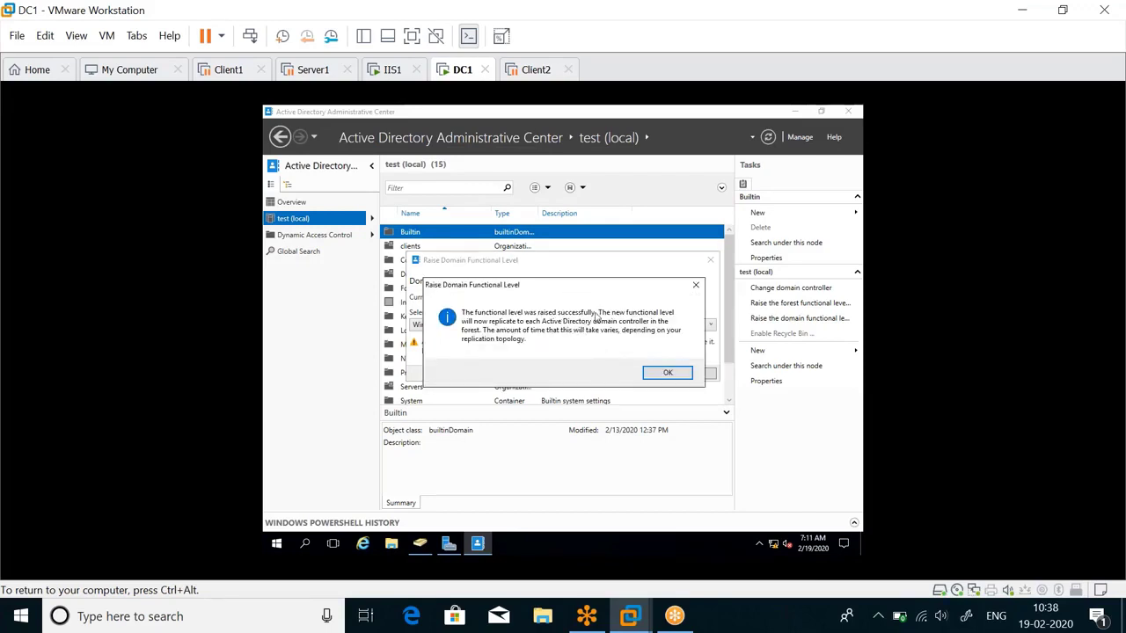
click(672, 373)
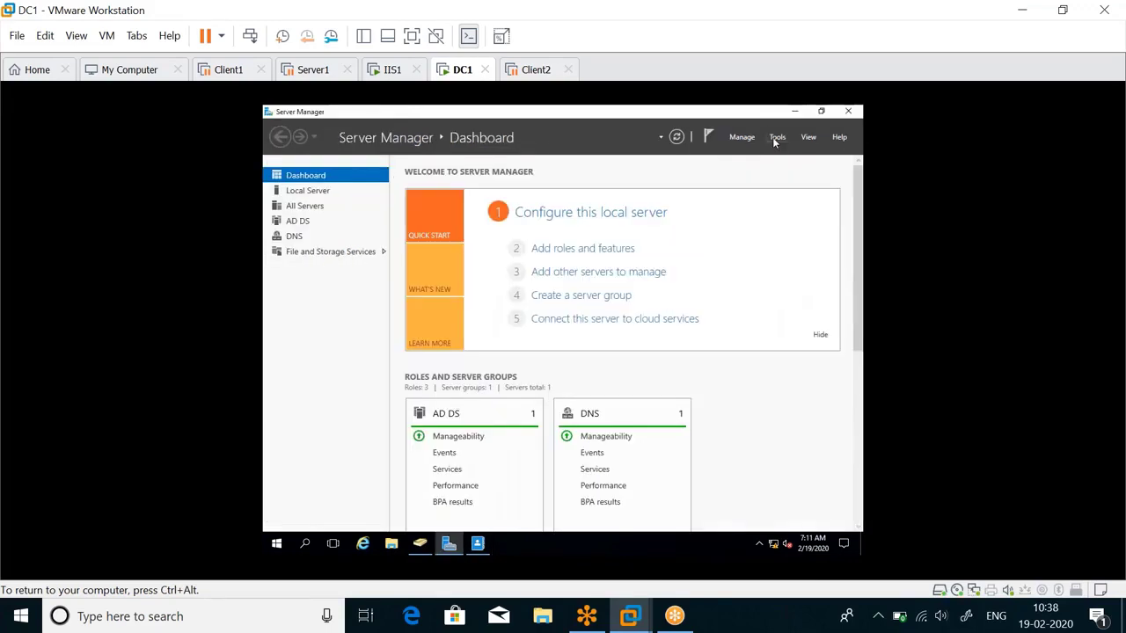
Relaunch Active Directory Administrative Center from Server Manager and reopen the test (local) domain.
click(775, 138)
click(767, 151)
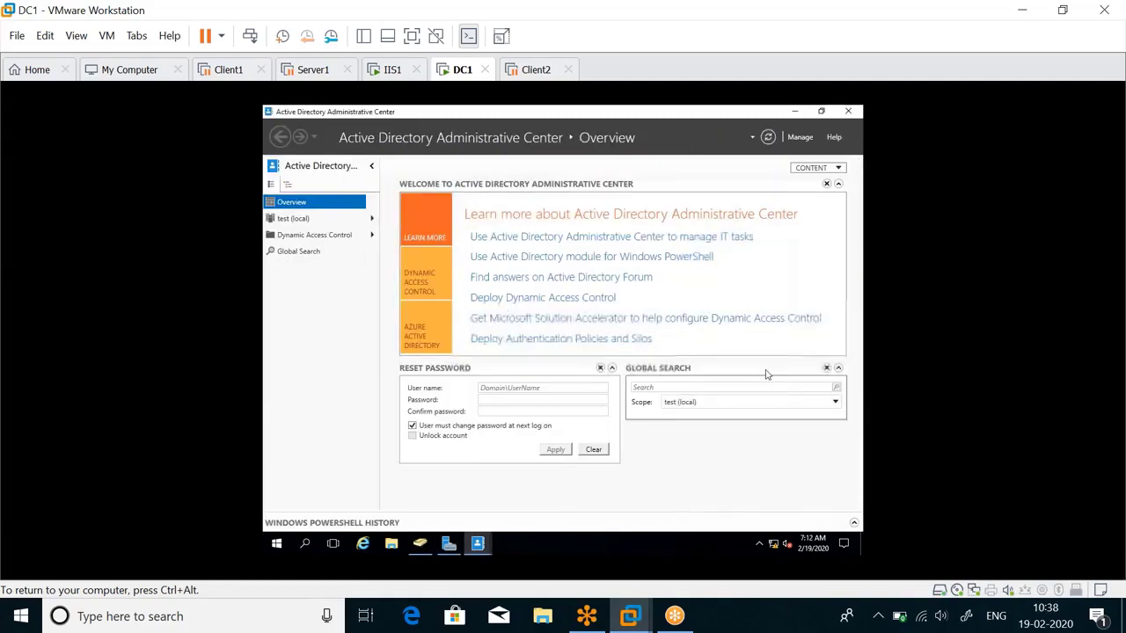
click(307, 221)
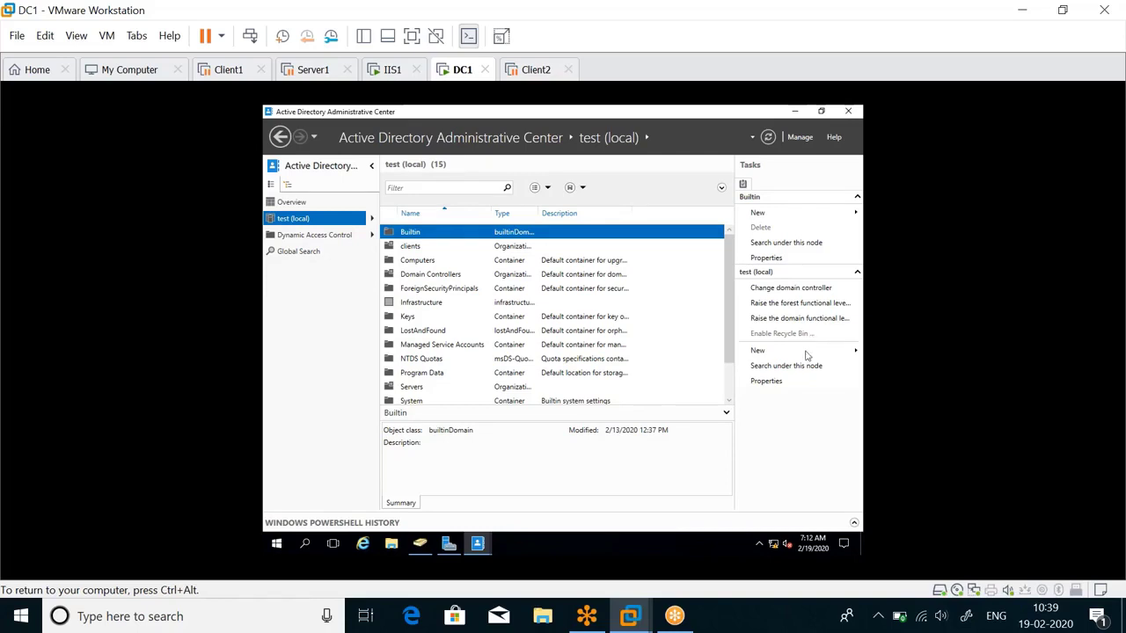
Reopen the handwritten sketch to review the forest and domain functional level notes, and close it again.
click(966, 617)
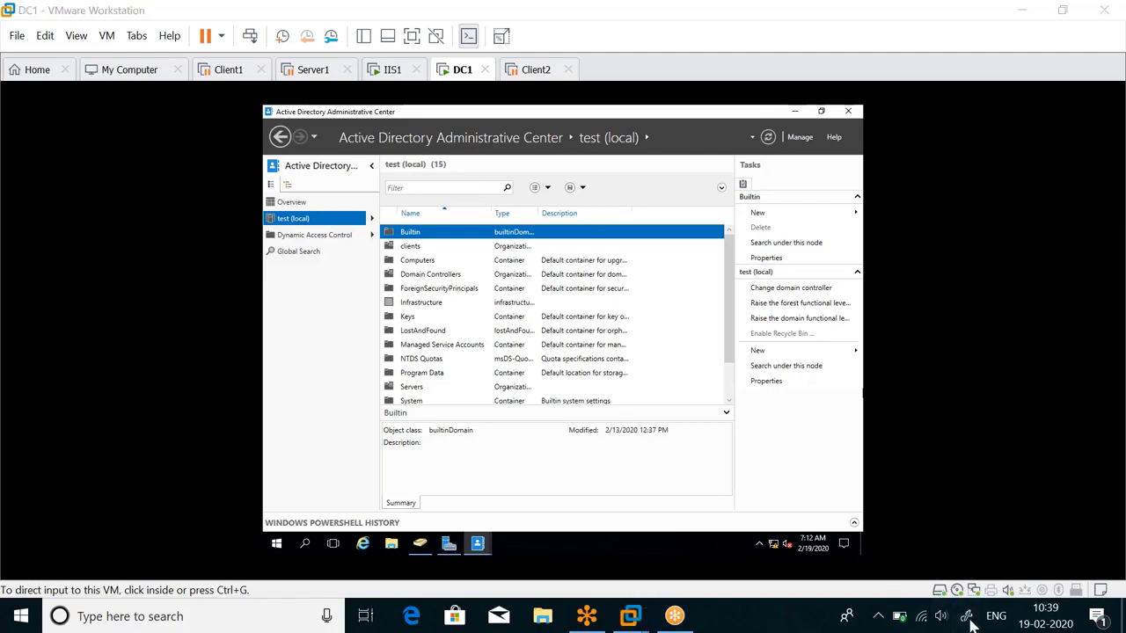
click(956, 242)
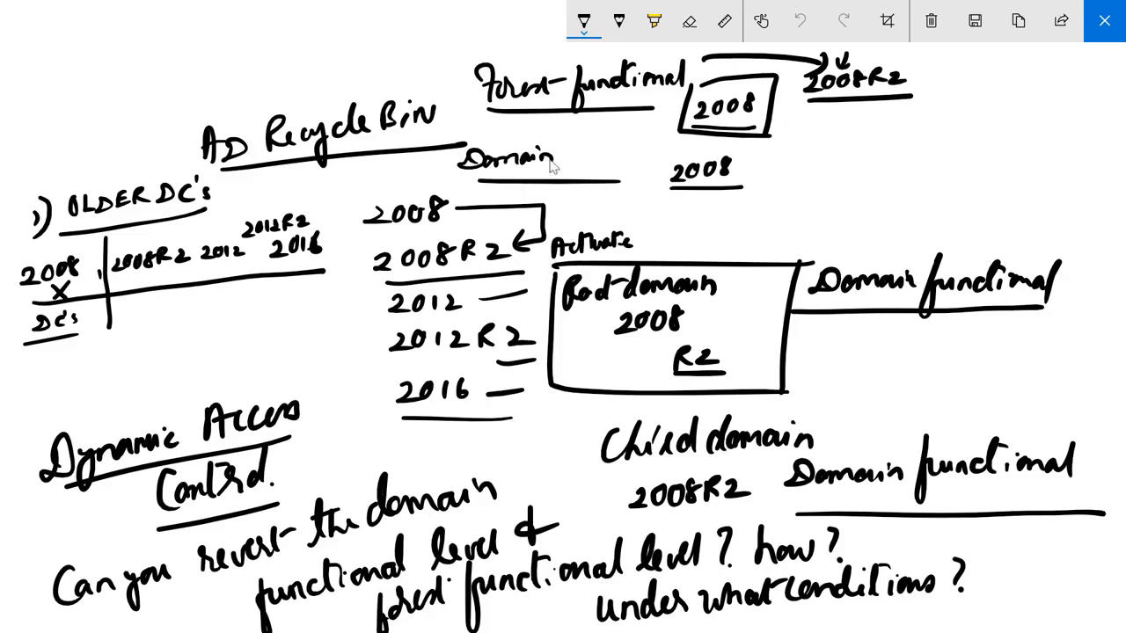
click(1104, 21)
Raise the forest functional level of test (local) to Windows Server 2008 R2.
right_click(320, 219)
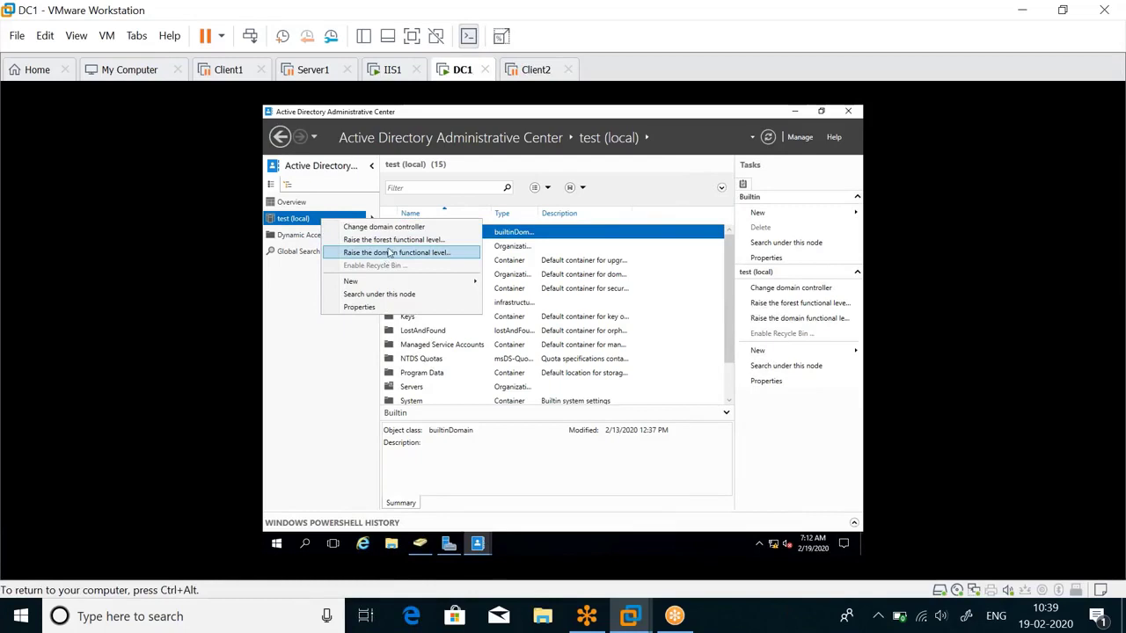
click(388, 247)
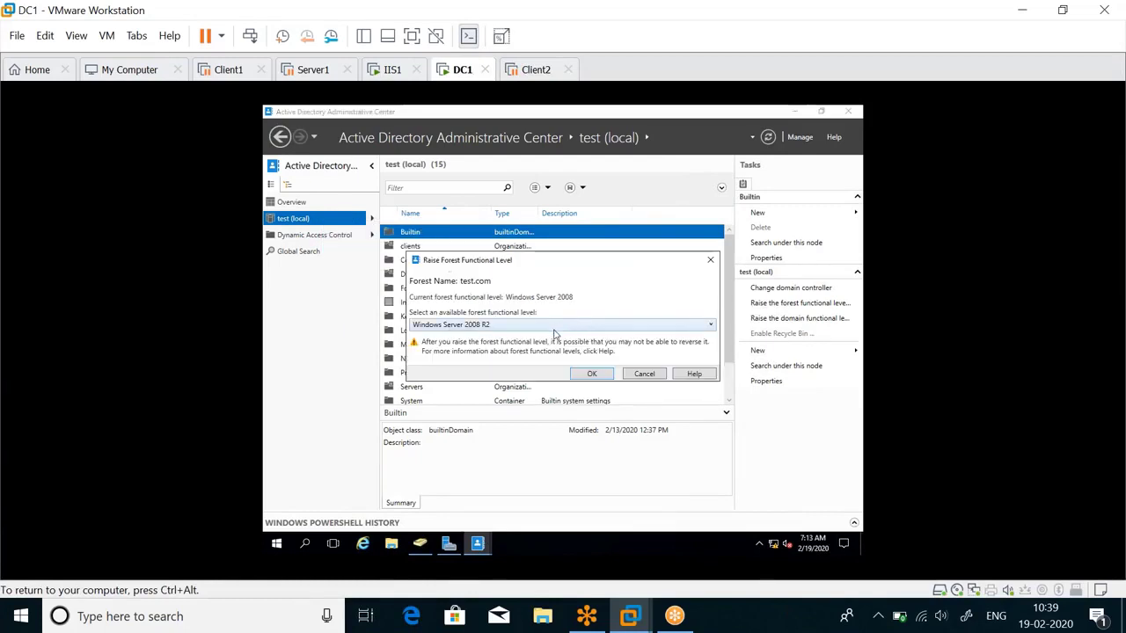
click(555, 327)
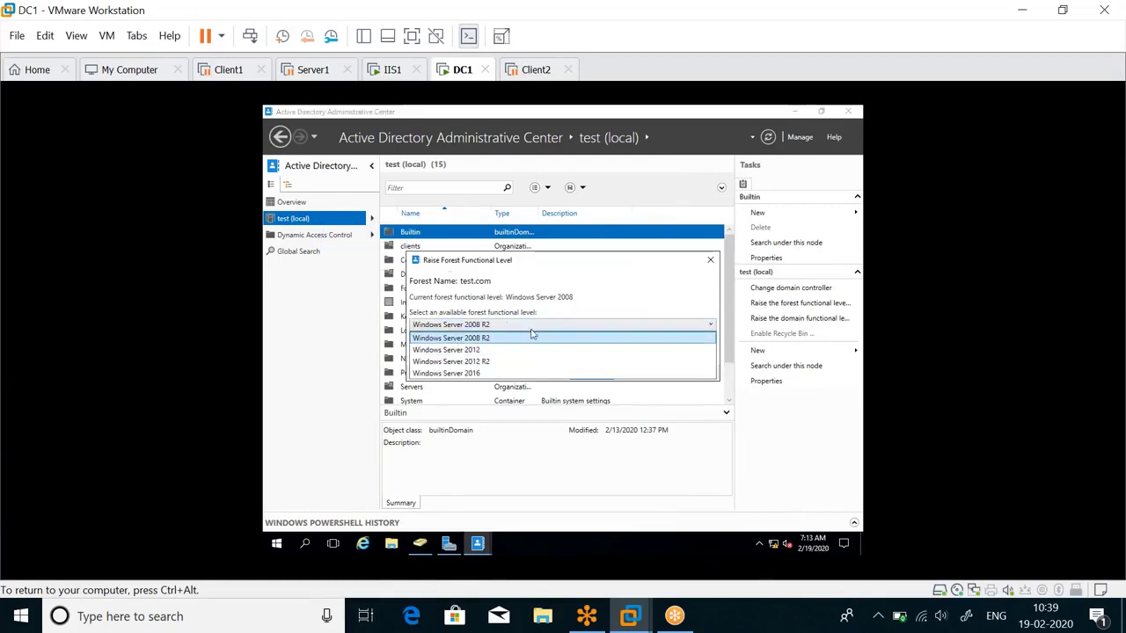
click(494, 341)
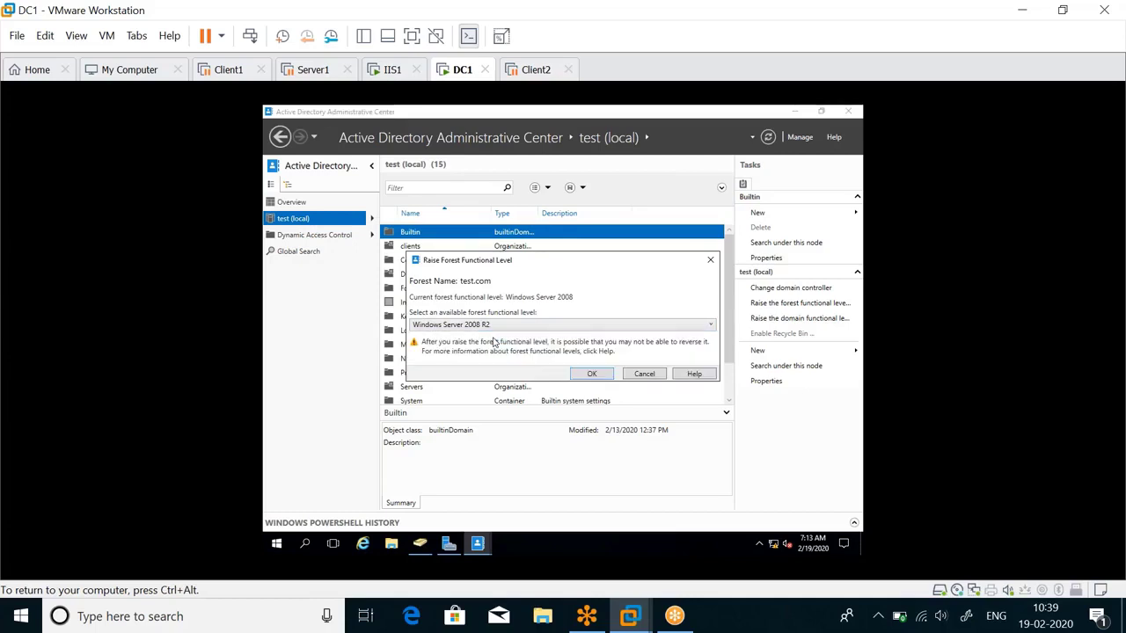
click(592, 375)
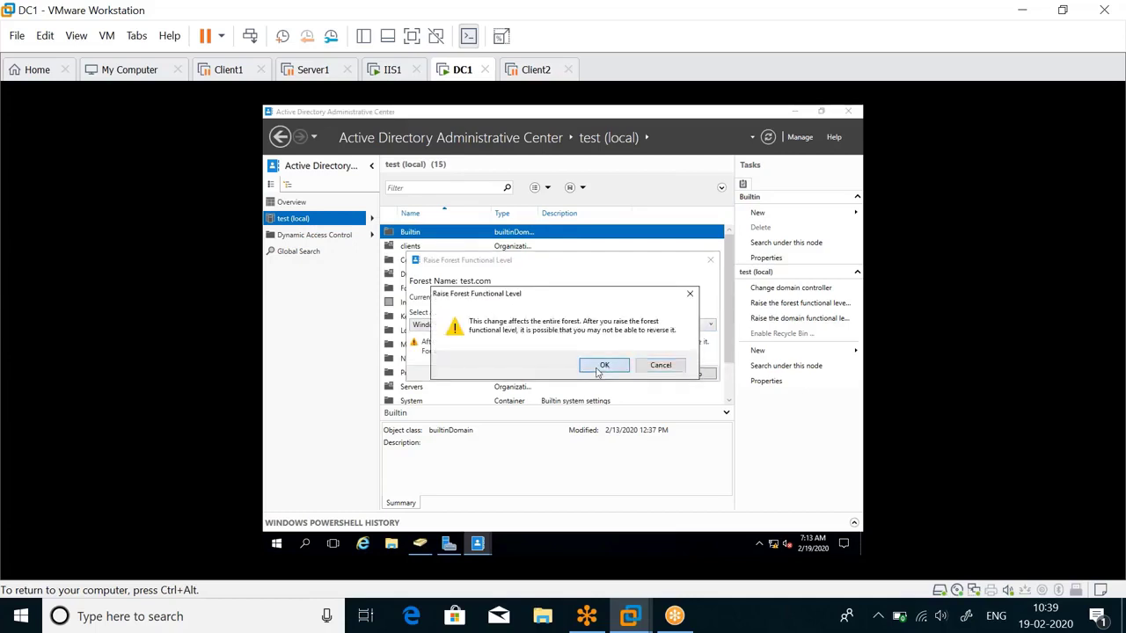
click(598, 371)
click(659, 373)
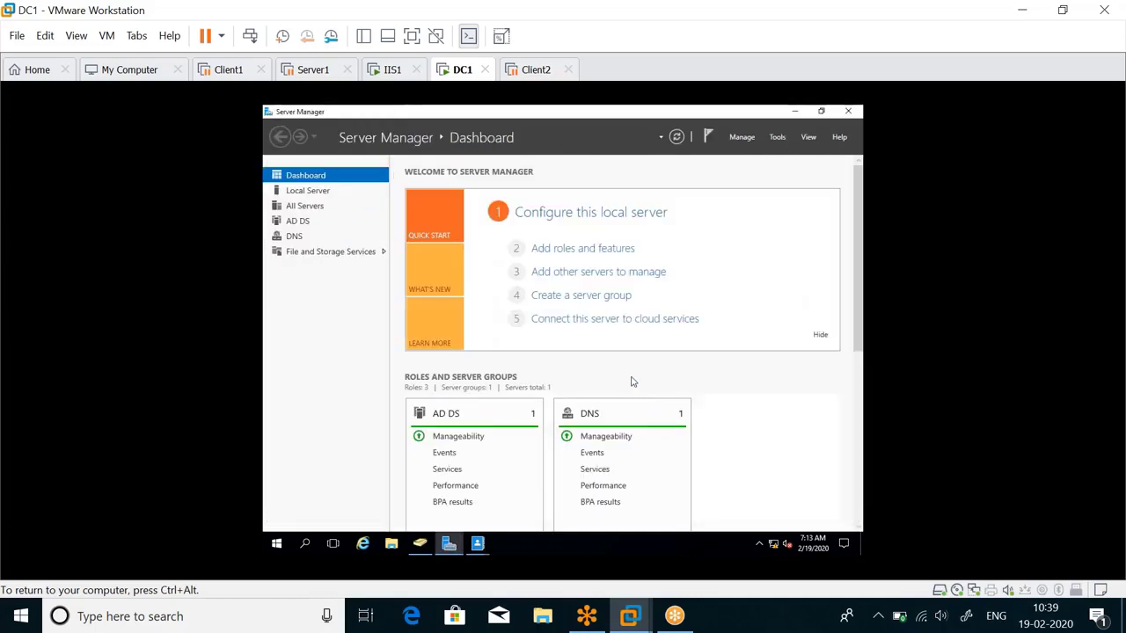
Start Active Directory Administrative Center again from Server Manager and display the test (local) domain's containers and tasks.
click(778, 138)
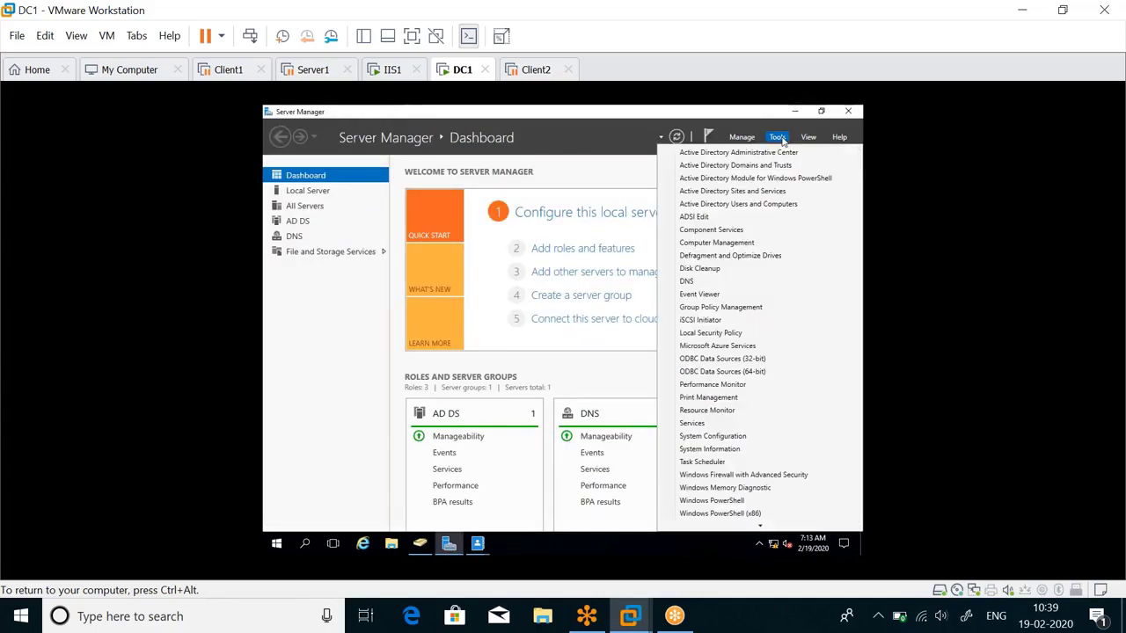
click(768, 153)
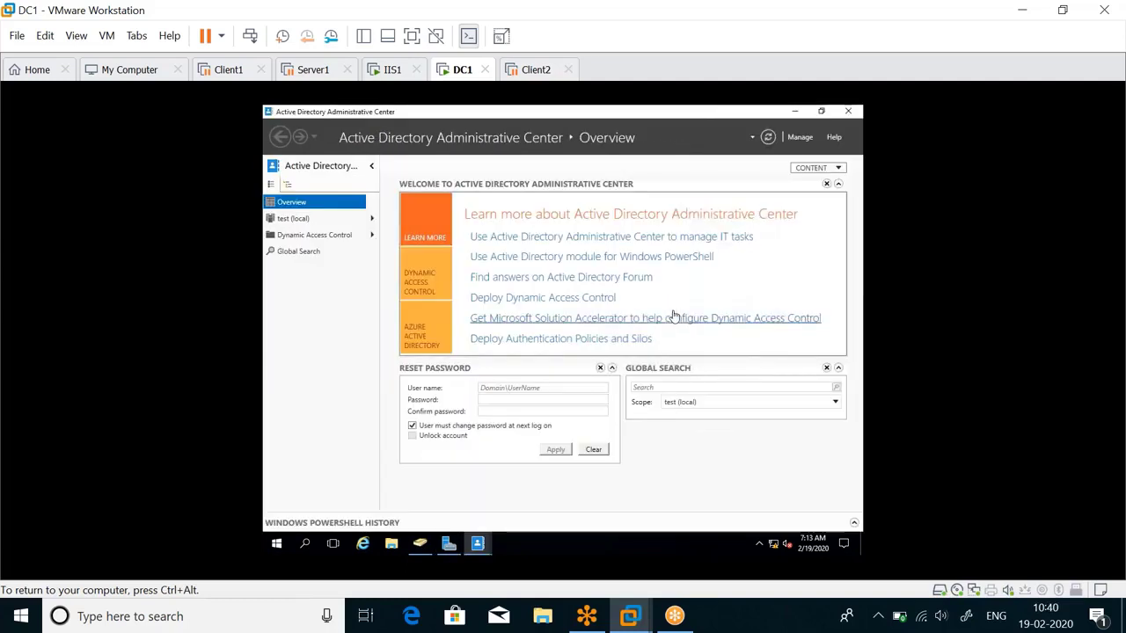
click(291, 220)
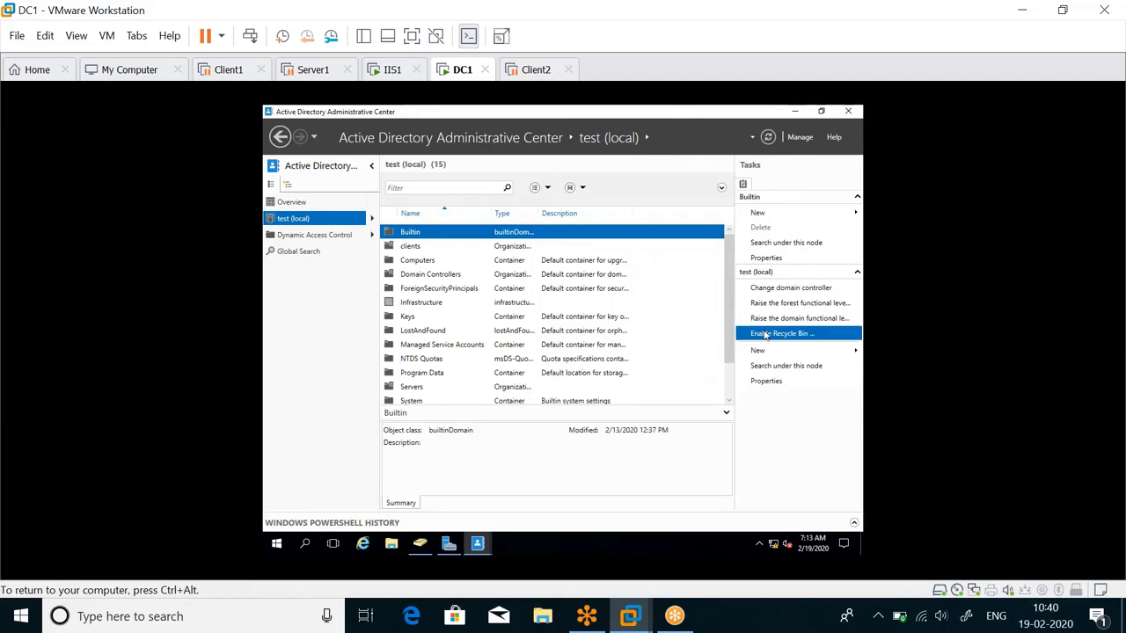
Look through the containers in the test (local) domain and inside its System container.
scroll(507, 323, down, 1)
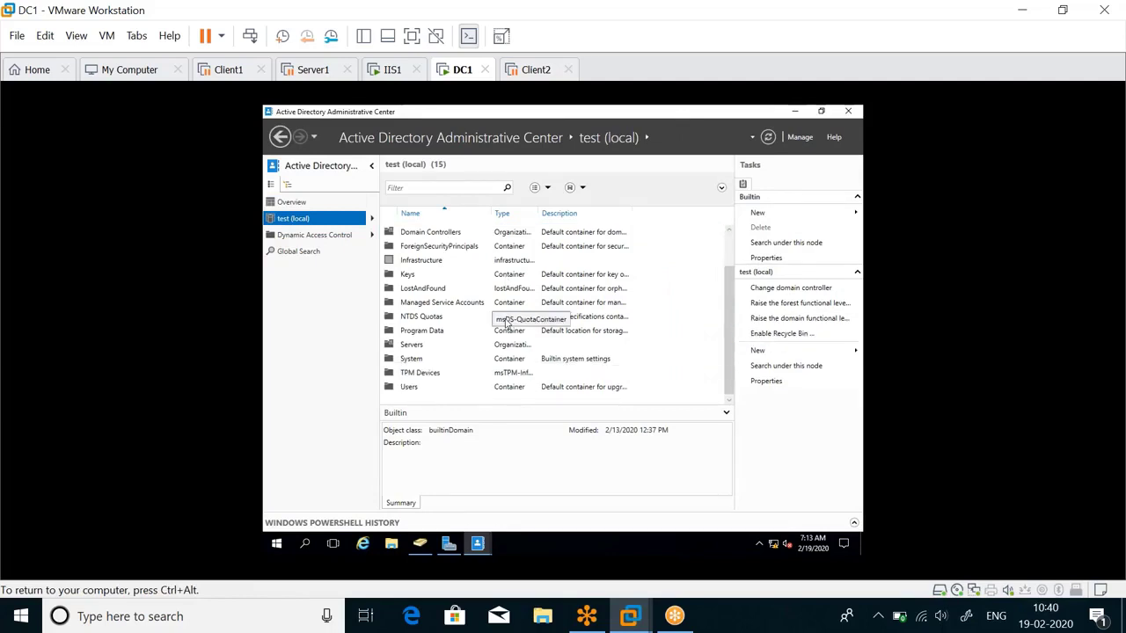
double_click(570, 356)
scroll(569, 354, down, 3)
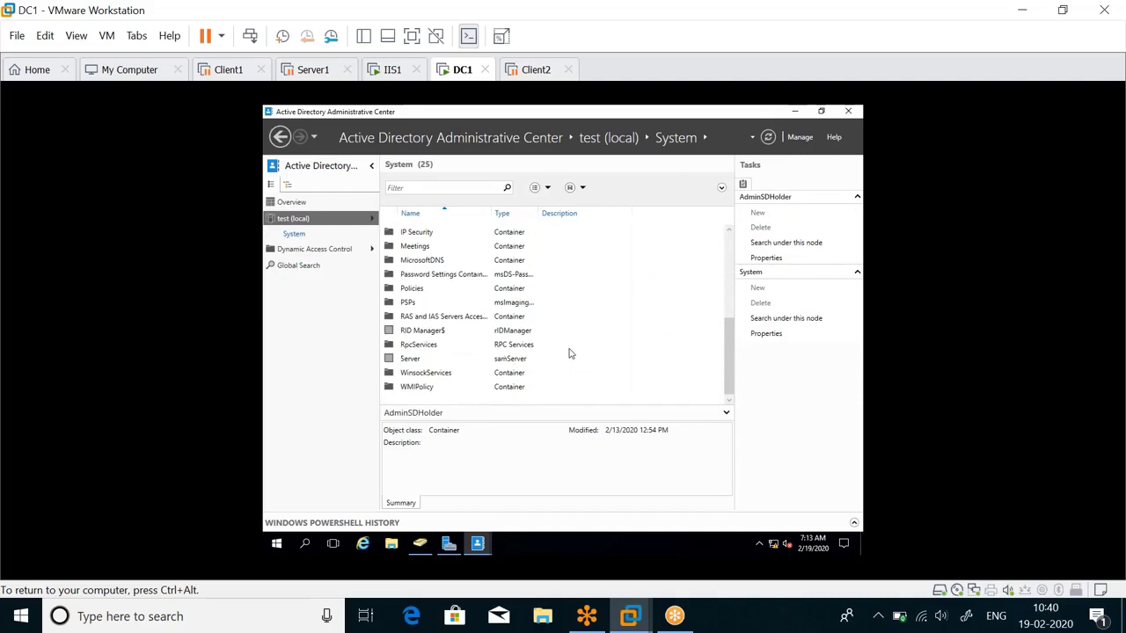
click(334, 225)
scroll(539, 305, down, 1)
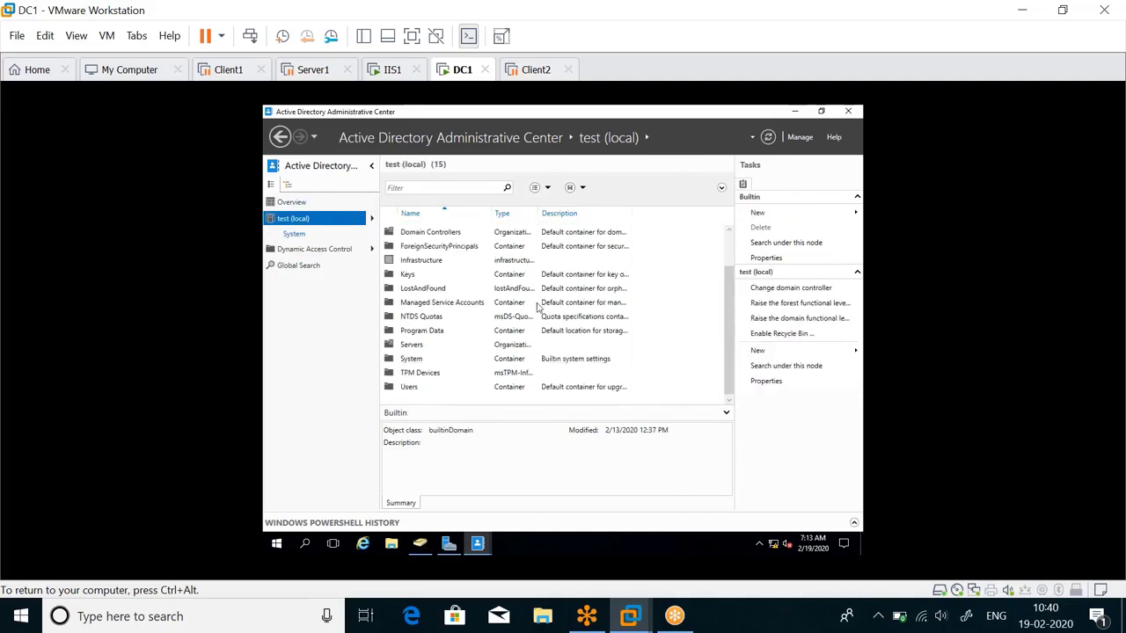
scroll(498, 331, up, 1)
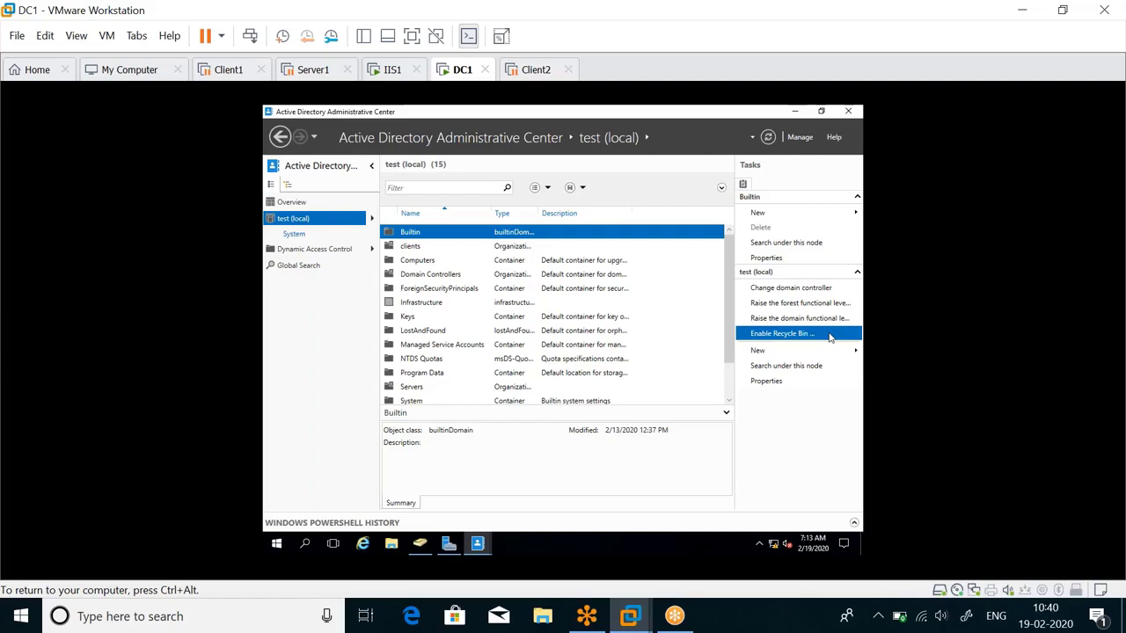
Enable the Recycle Bin for the test (local) domain and refresh the domain view.
click(830, 335)
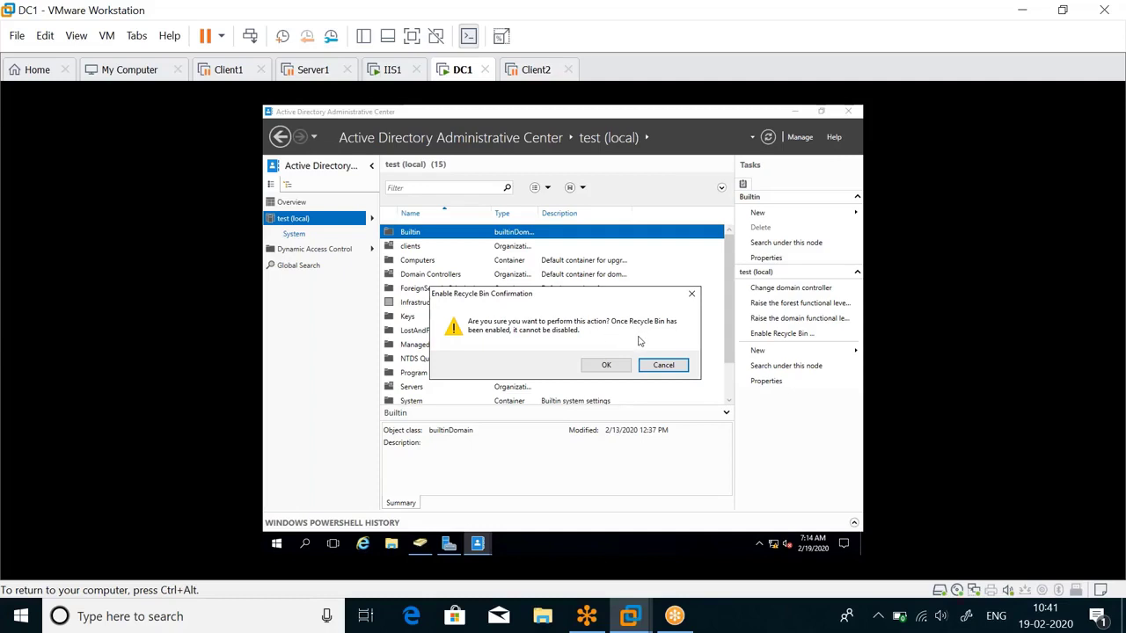
click(606, 365)
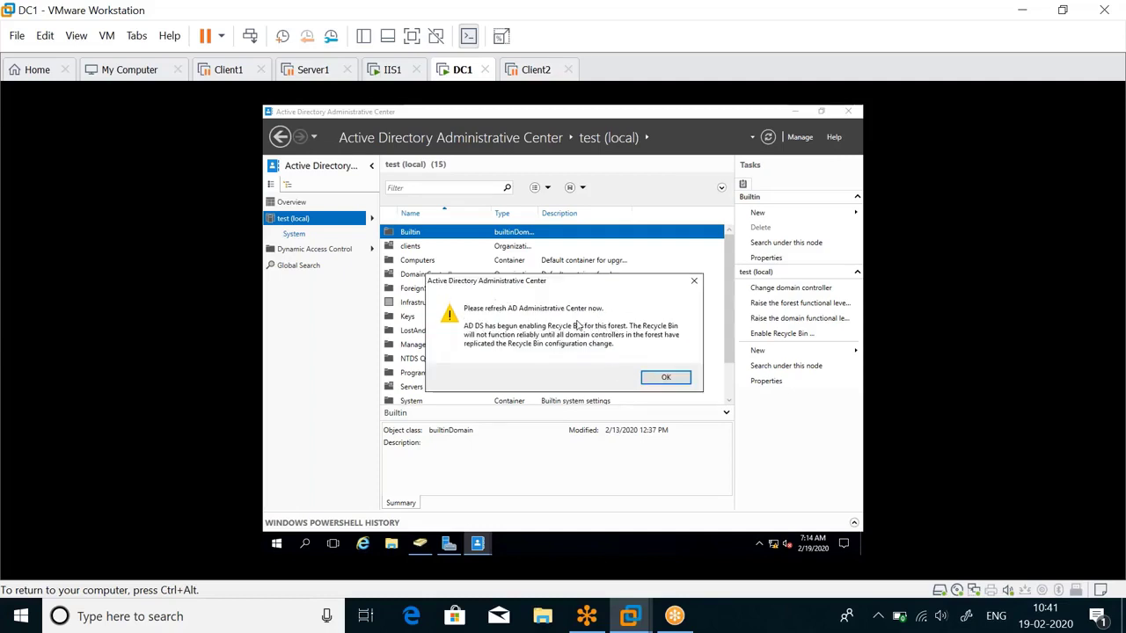
click(666, 378)
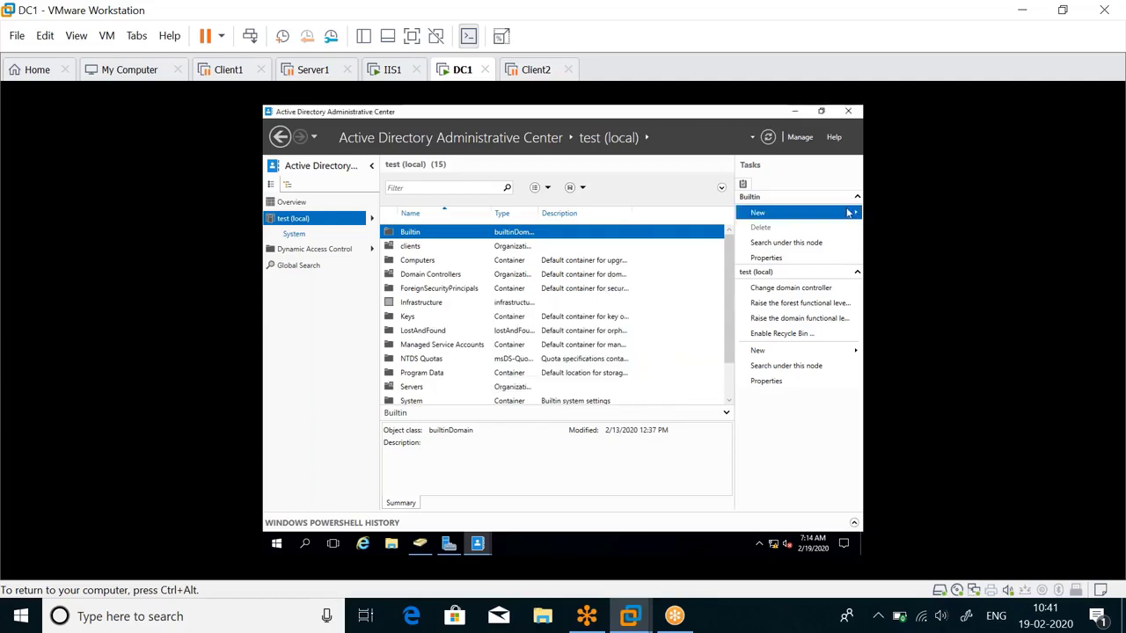
click(768, 138)
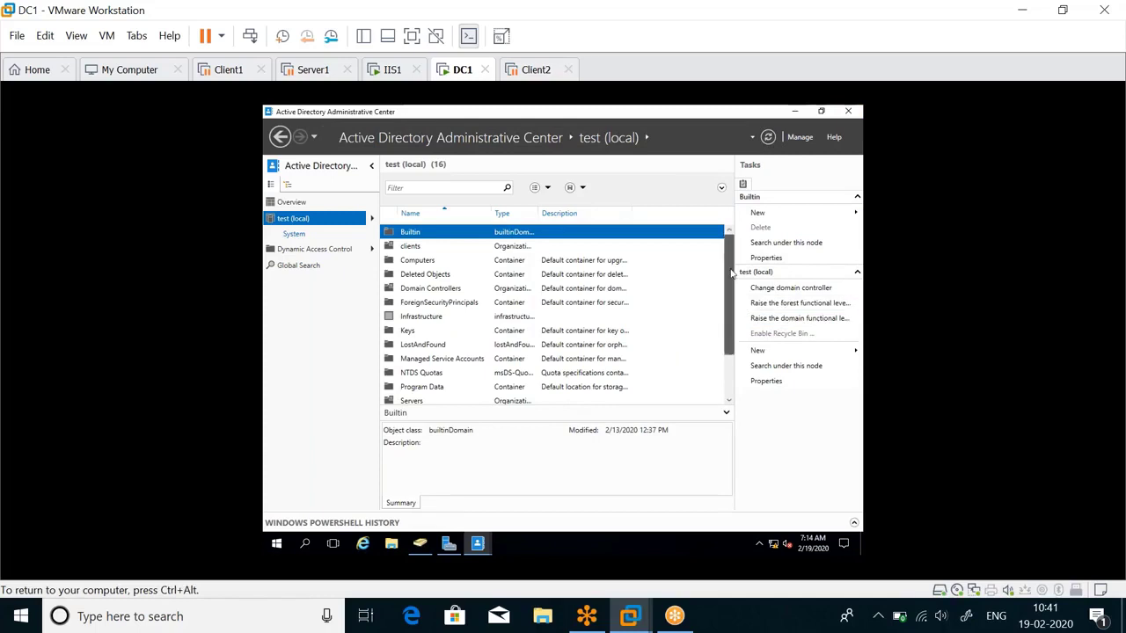
Look through the test (local) domain's container list and select the Deleted Objects container.
scroll(727, 275, down, 2)
scroll(735, 287, up, 2)
click(434, 278)
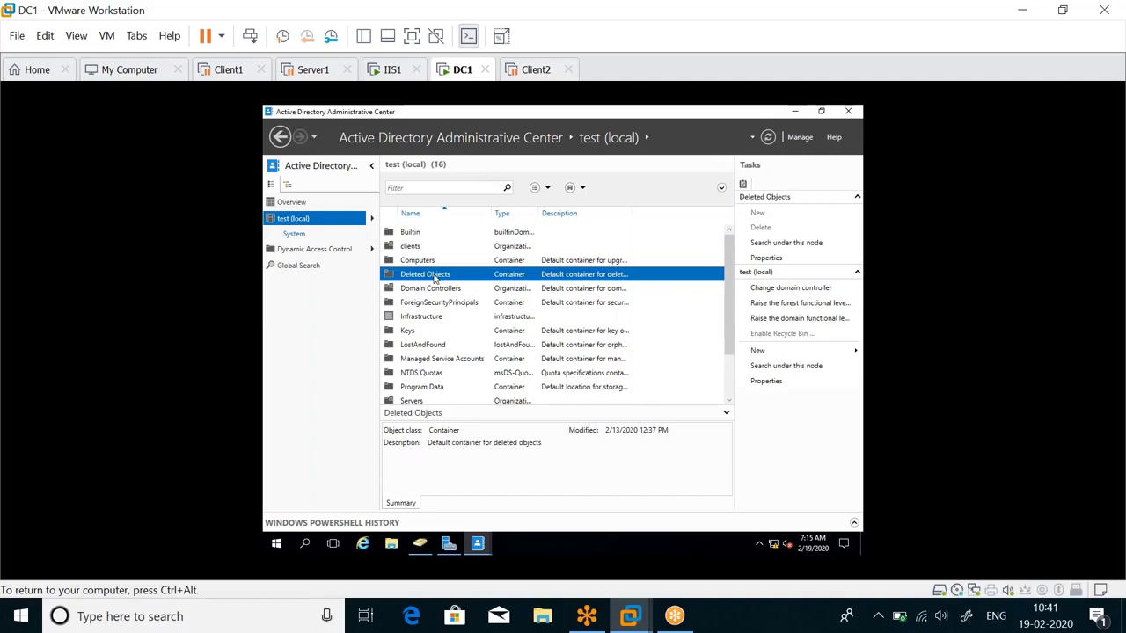
Switch to Active Directory Users and Computers and delete the CLIENT computer from the clients organizational unit of test.com.
click(449, 544)
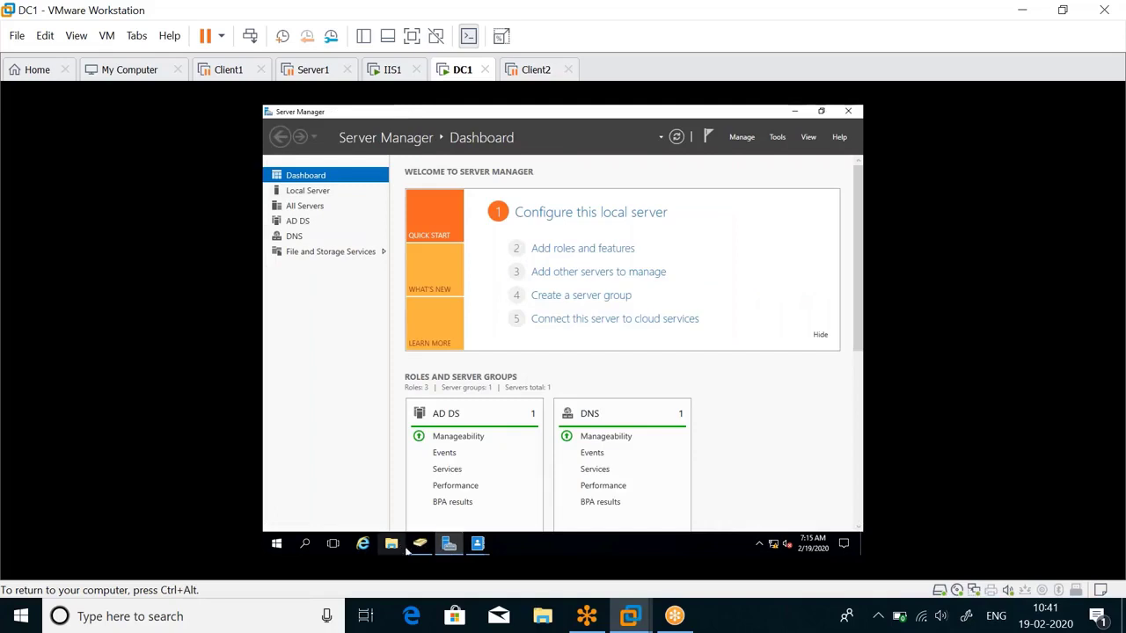
click(420, 544)
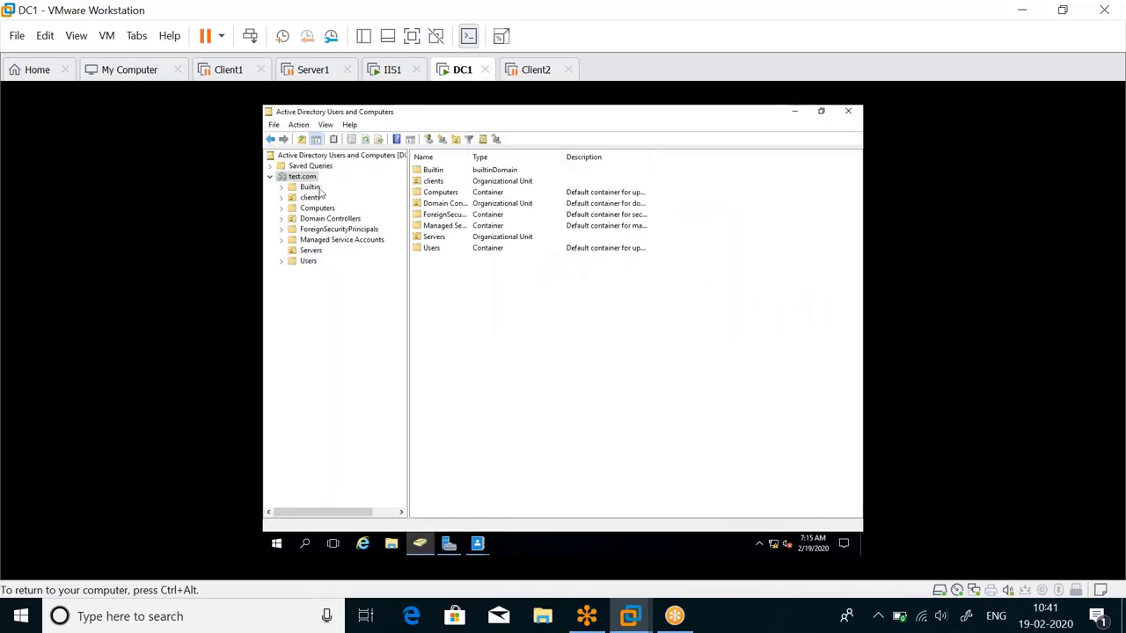
click(317, 252)
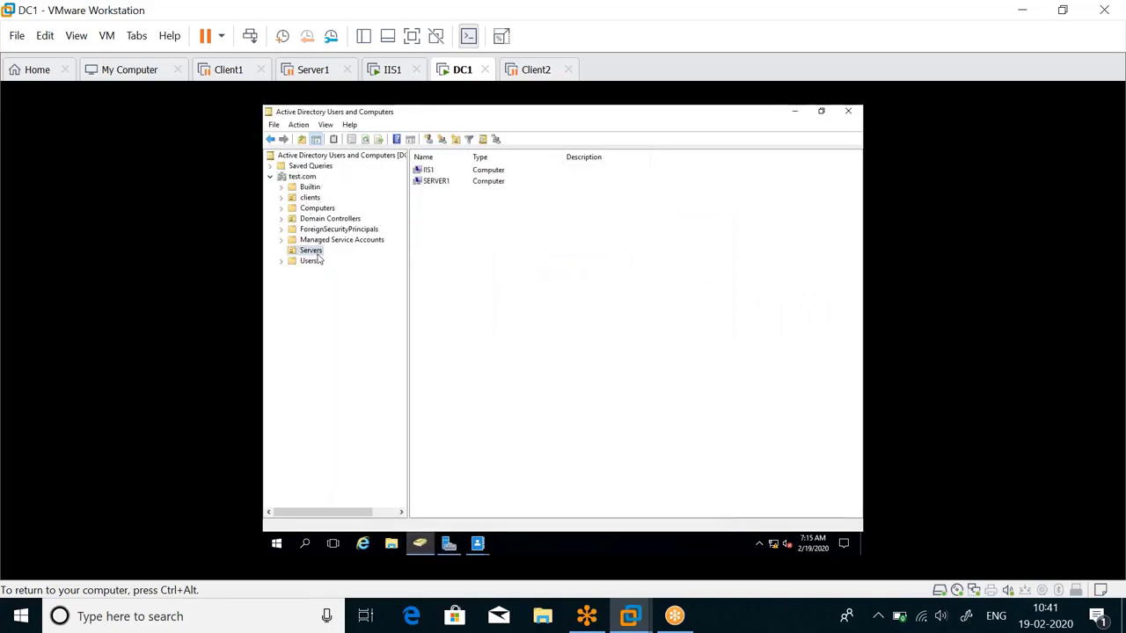
click(314, 199)
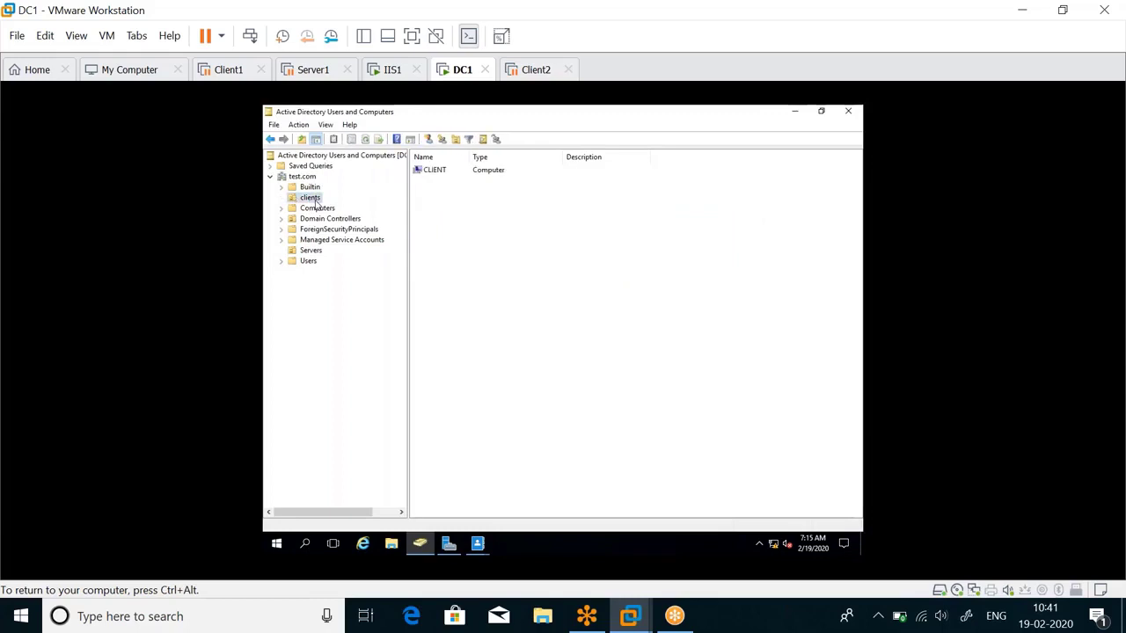
click(442, 173)
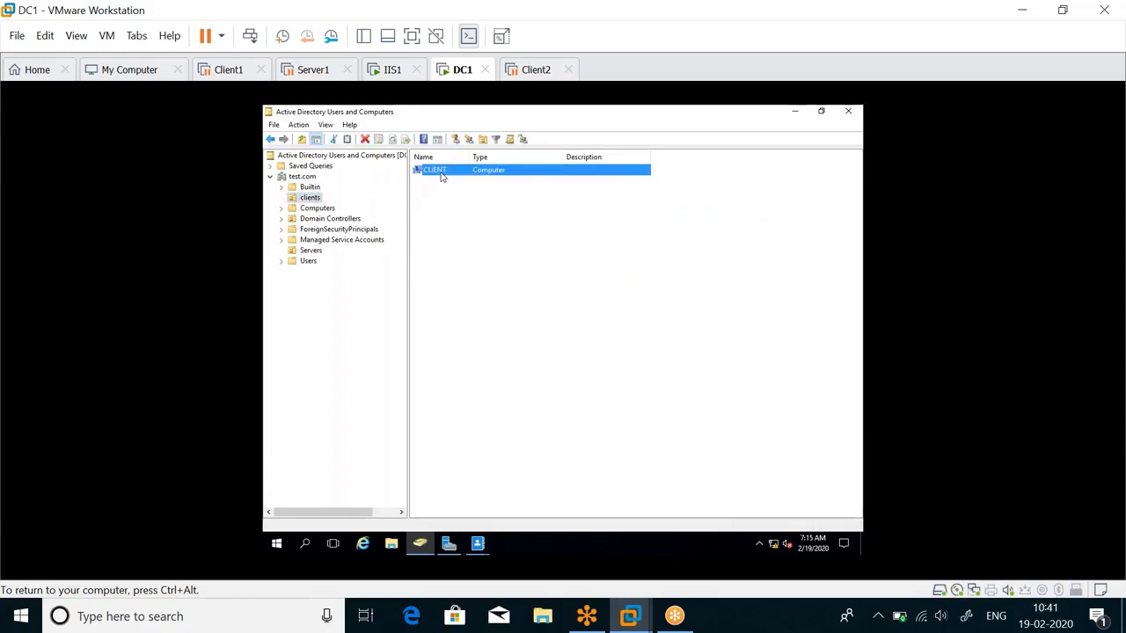
right_click(442, 176)
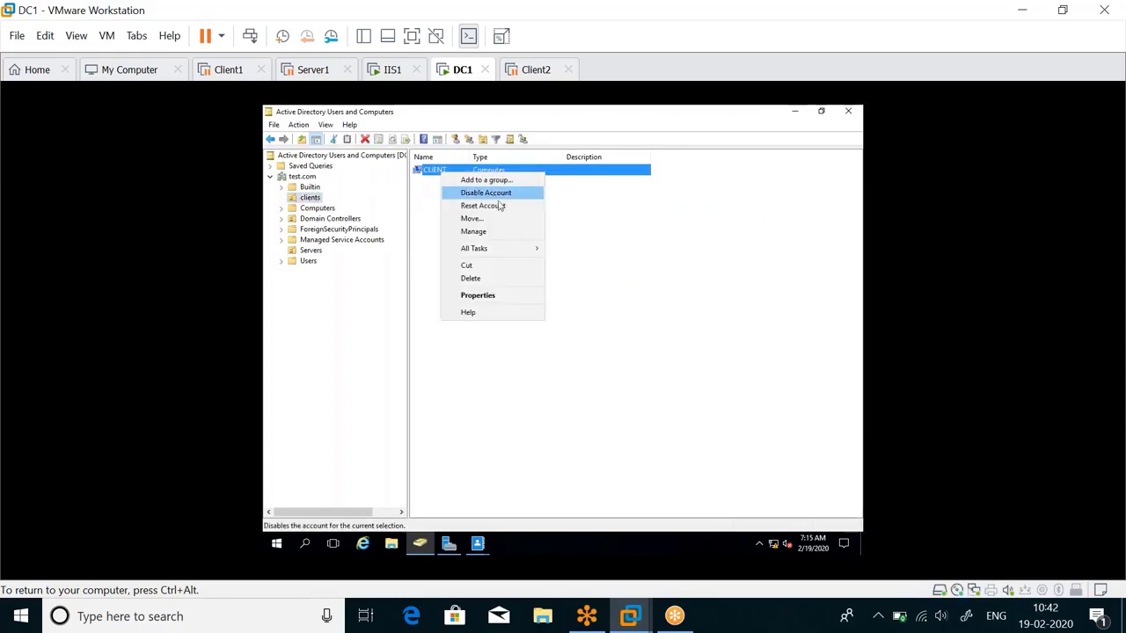
click(464, 278)
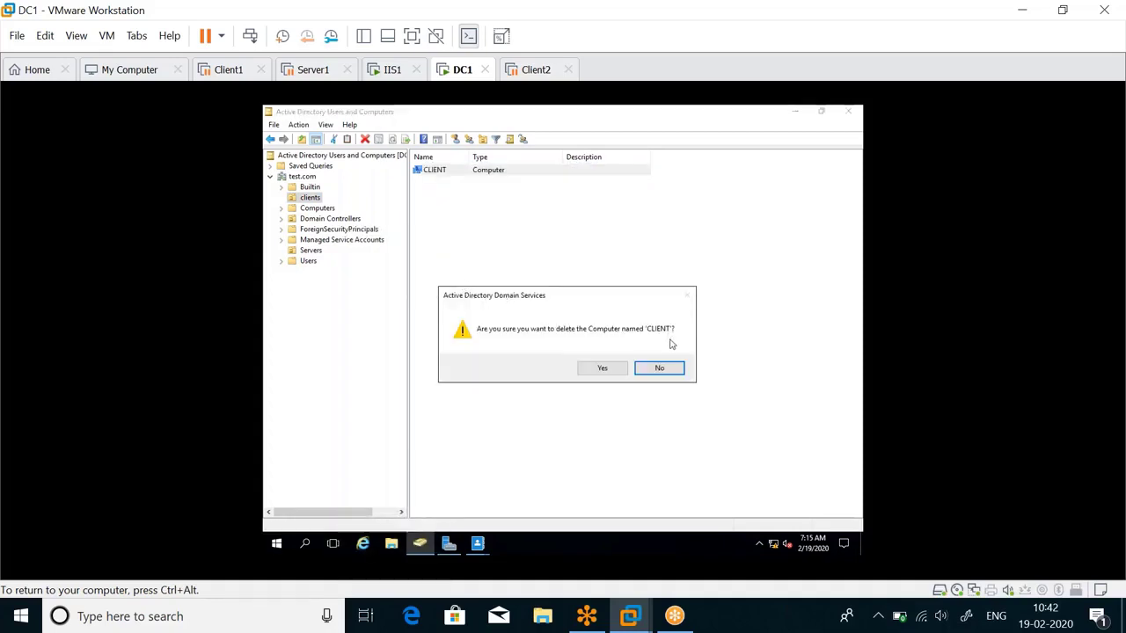
click(603, 369)
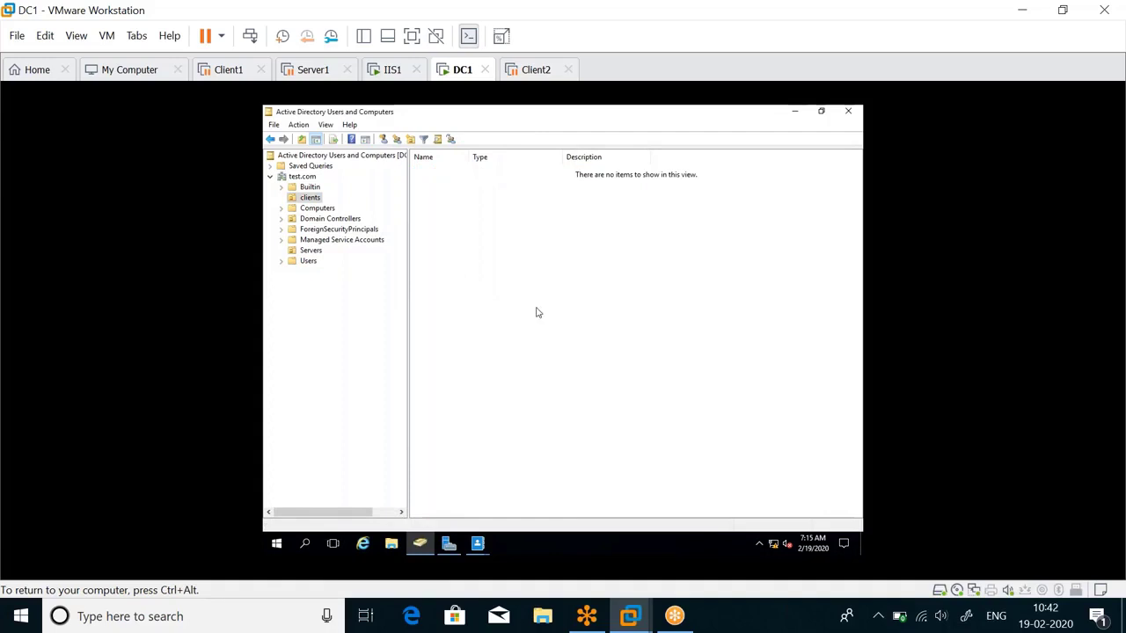
click(794, 114)
Return to Active Directory Administrative Center, closing the outdated duplicate window, and restore the CLIENT computer from Deleted Objects to its original location.
mouse_move(478, 549)
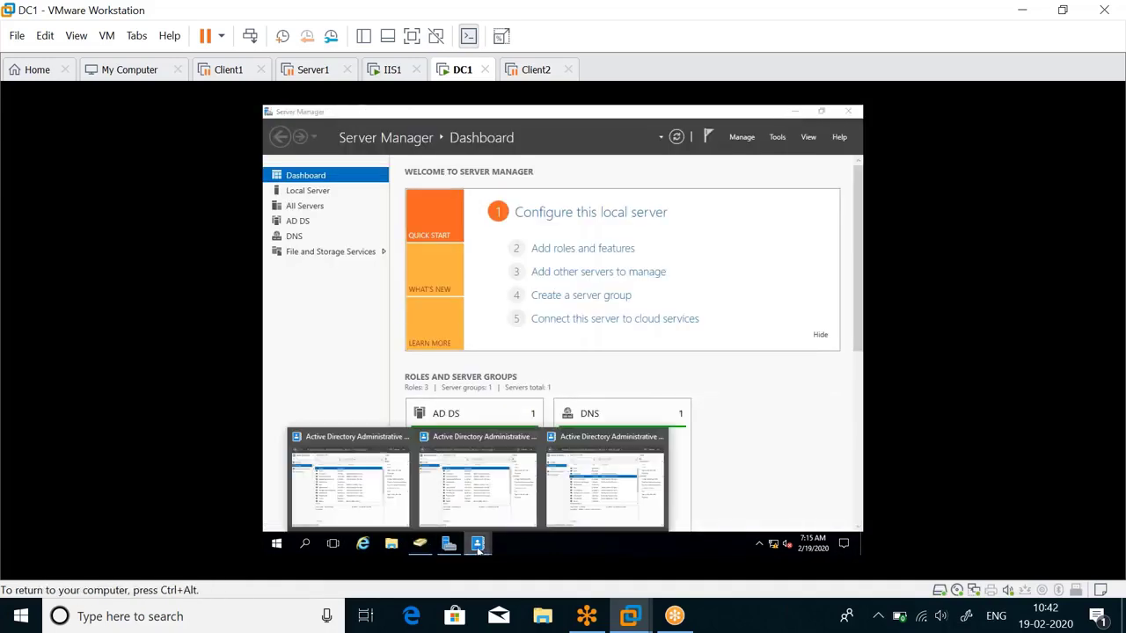
click(480, 478)
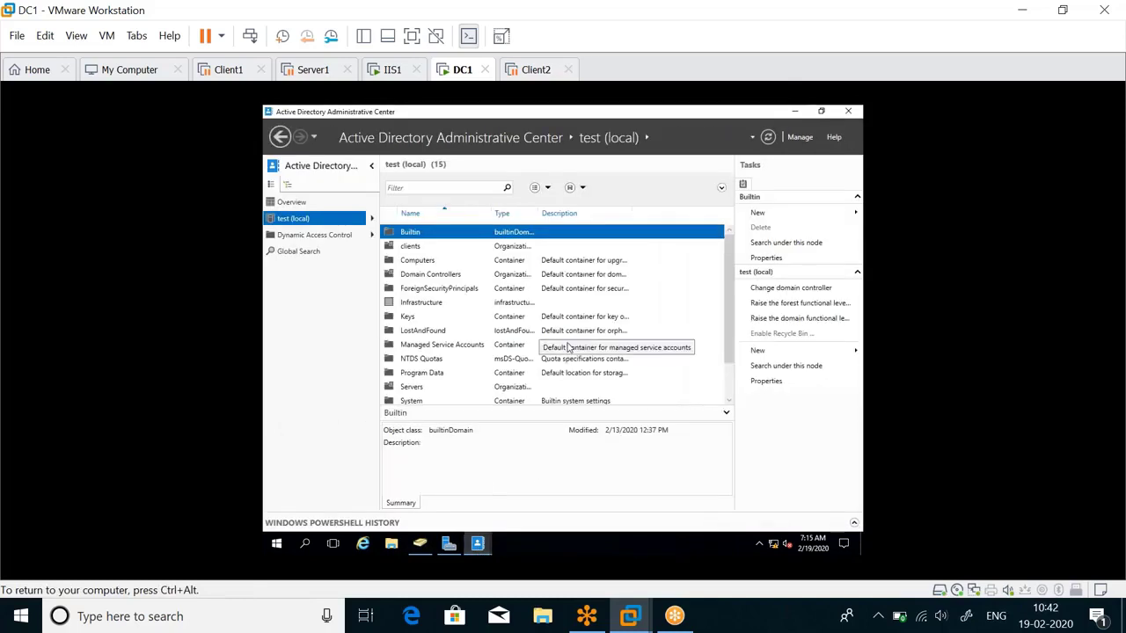
click(855, 113)
click(461, 552)
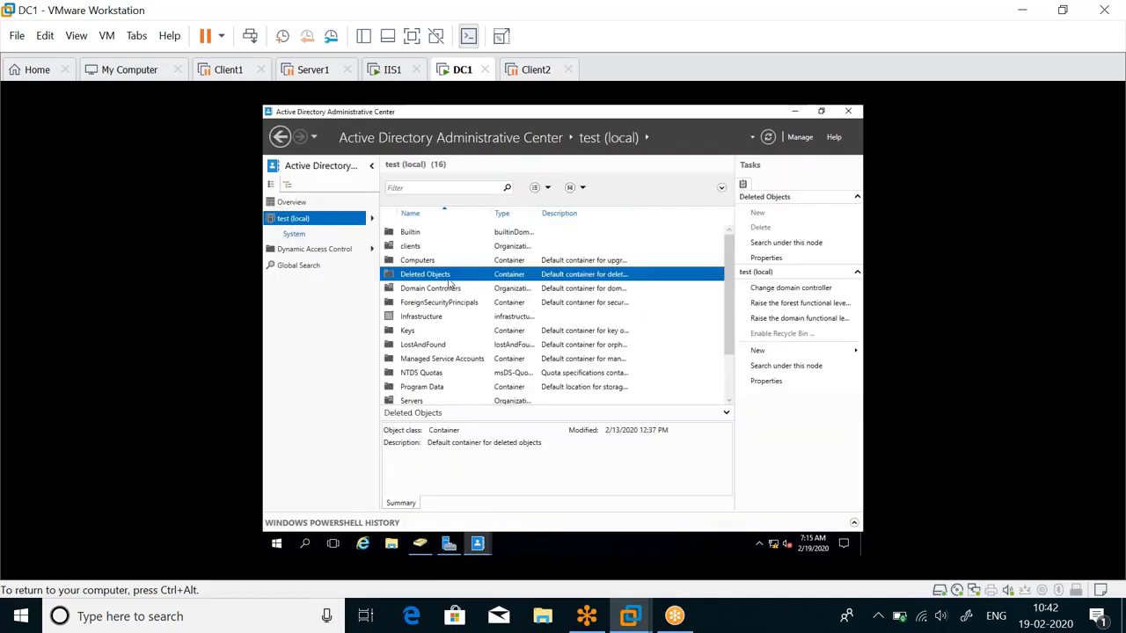
double_click(445, 277)
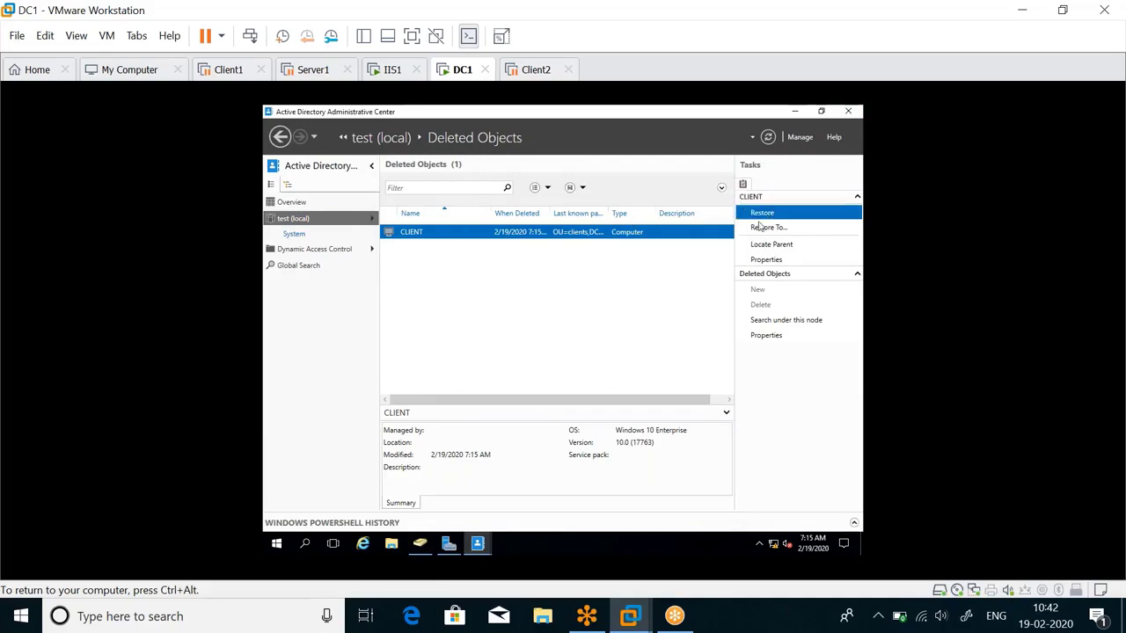
click(760, 218)
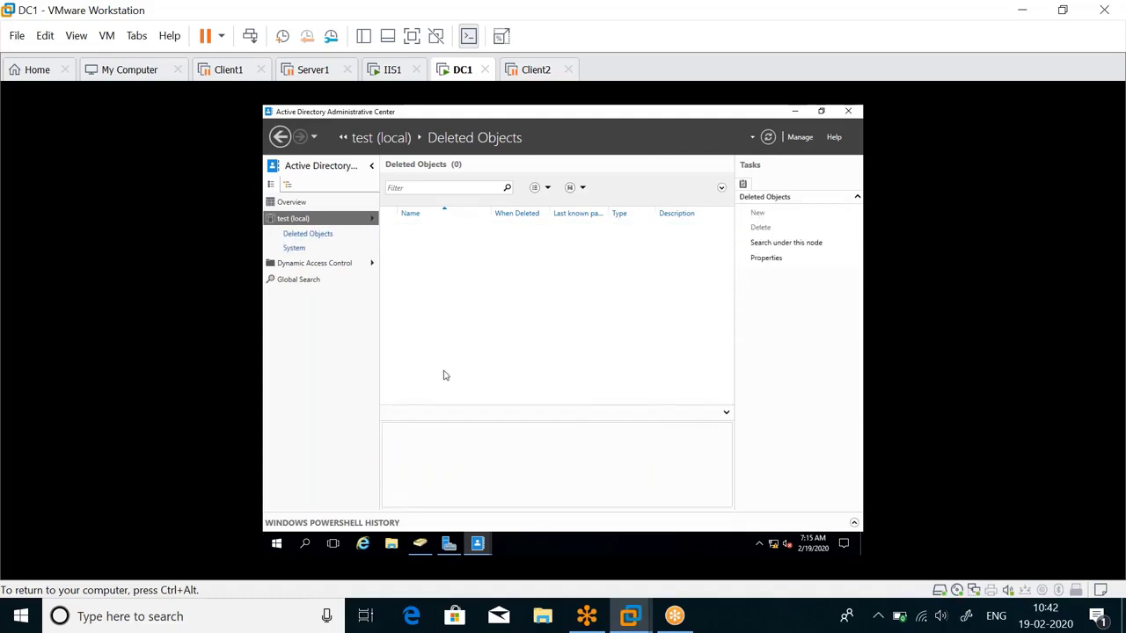
Switch back to Active Directory Users and Computers and refresh the clients organizational unit to check for the restored computer.
click(420, 543)
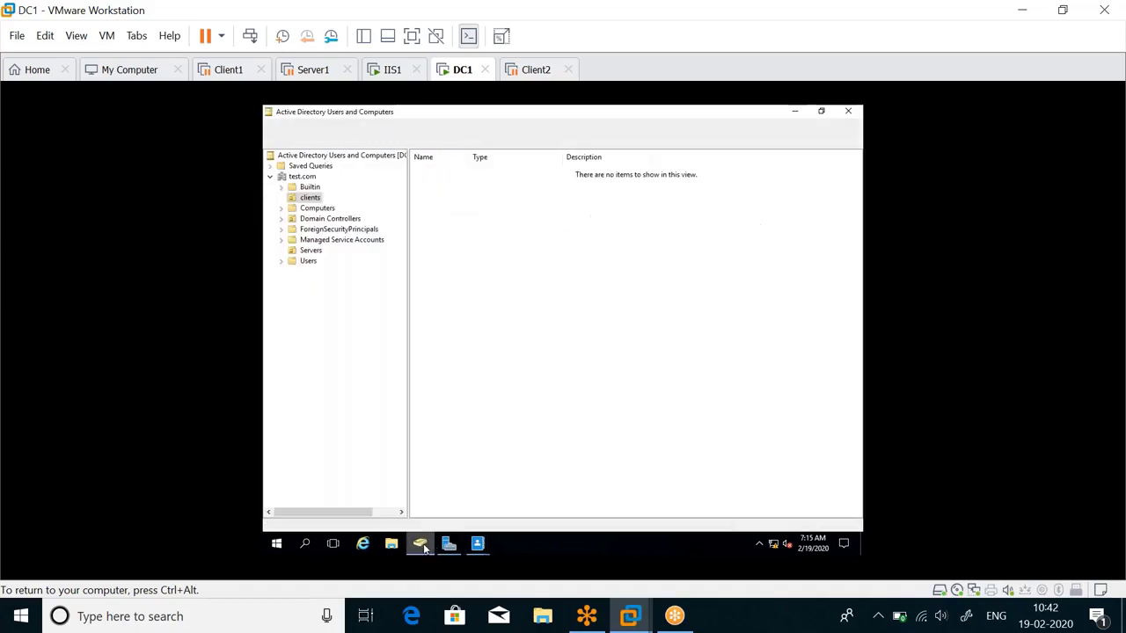
right_click(506, 244)
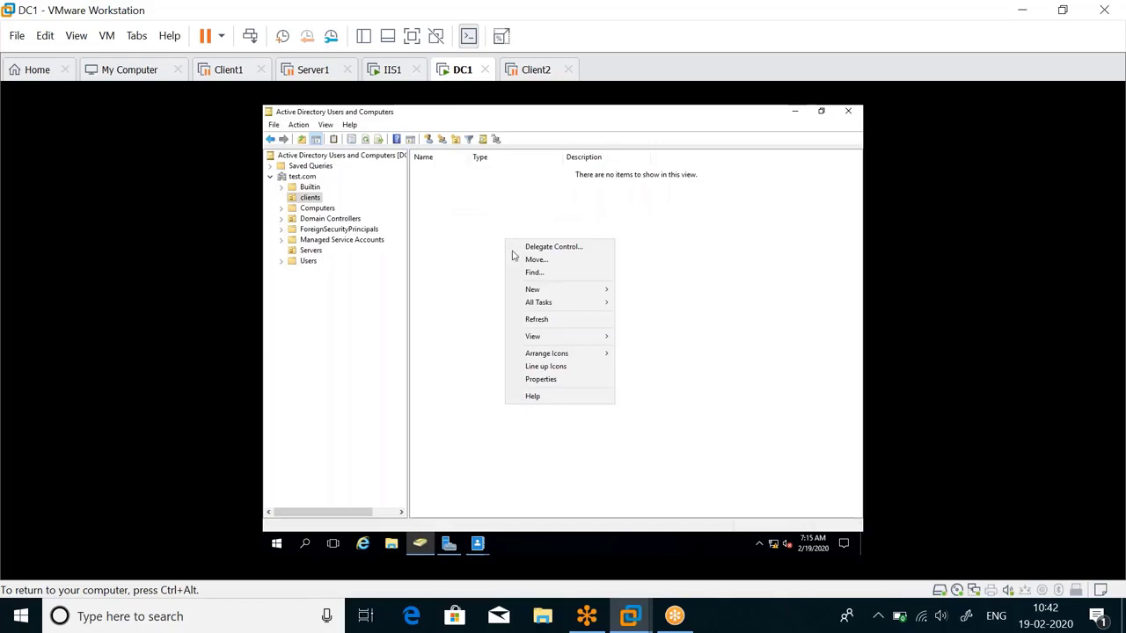
click(551, 324)
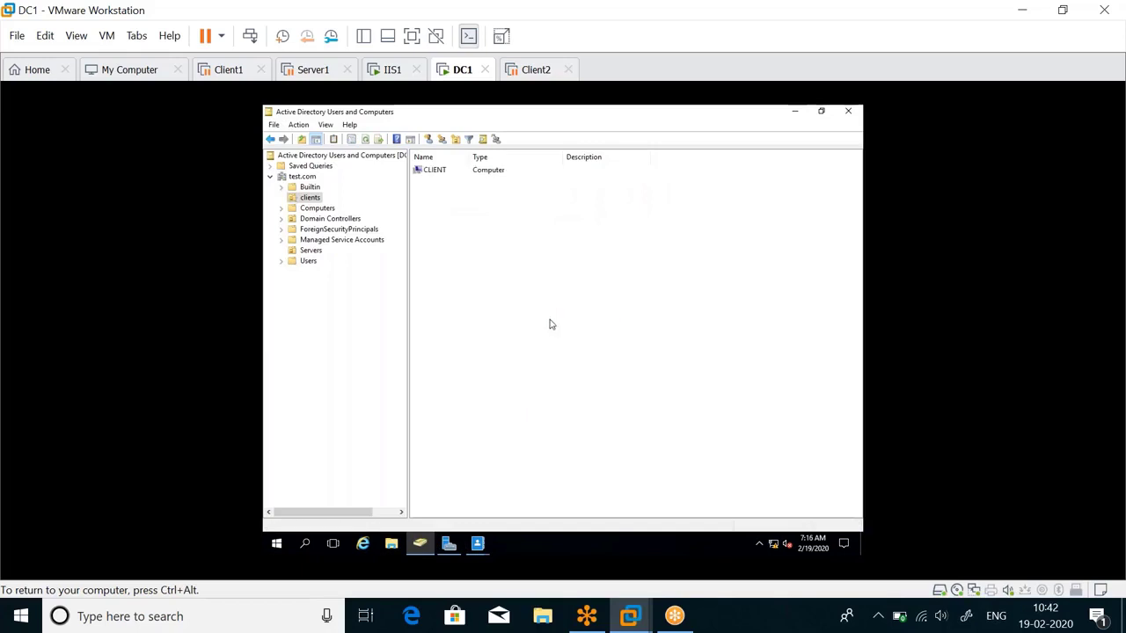